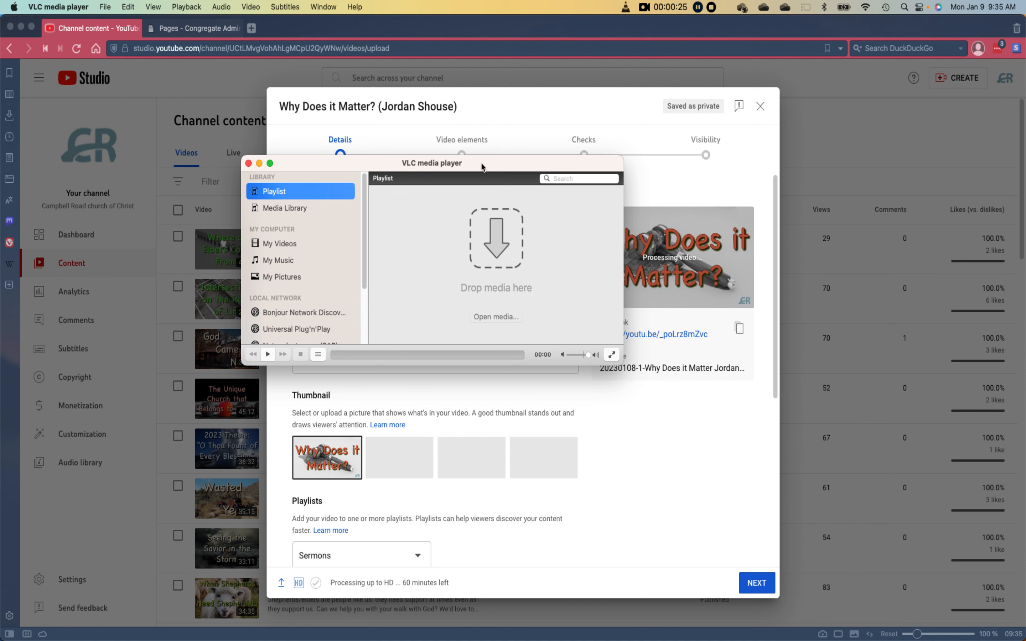
Step: Load the 20230108-1 "Why Does it Matter" MP4 from Downloads into Convert & Stream and choose the mp3 96k (for Podbean) profile
key(super+alt+s)
drag(461, 318, 484, 291)
click(106, 8)
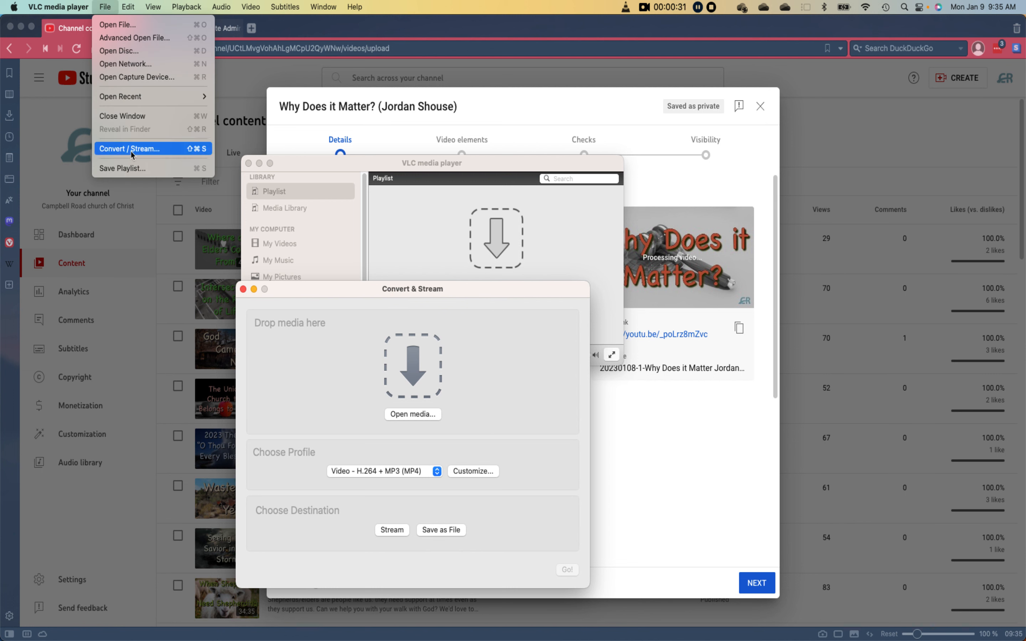
click(374, 291)
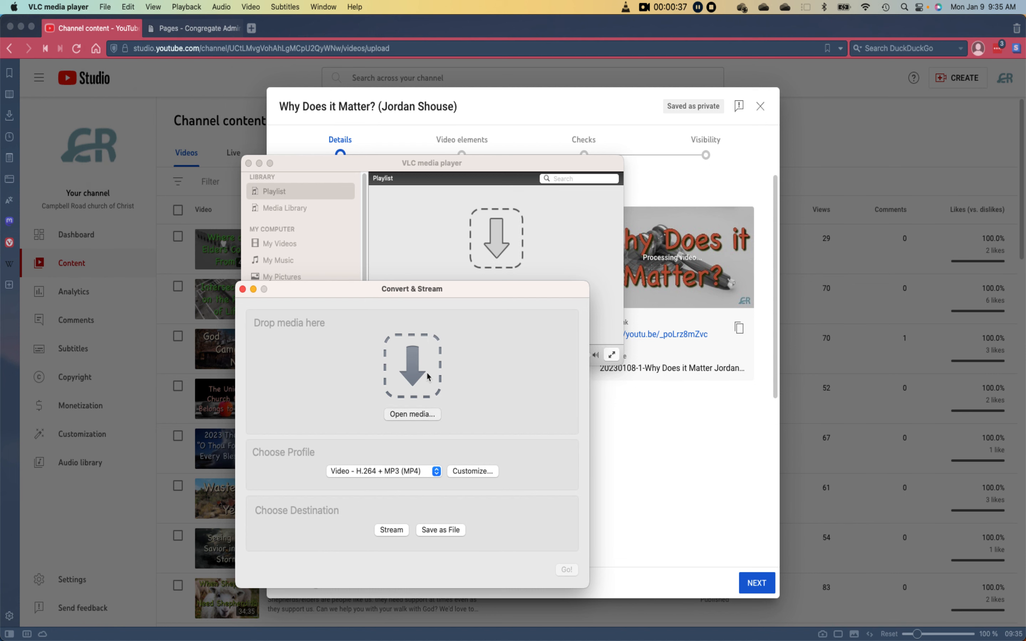
scroll(396, 425, down, 5)
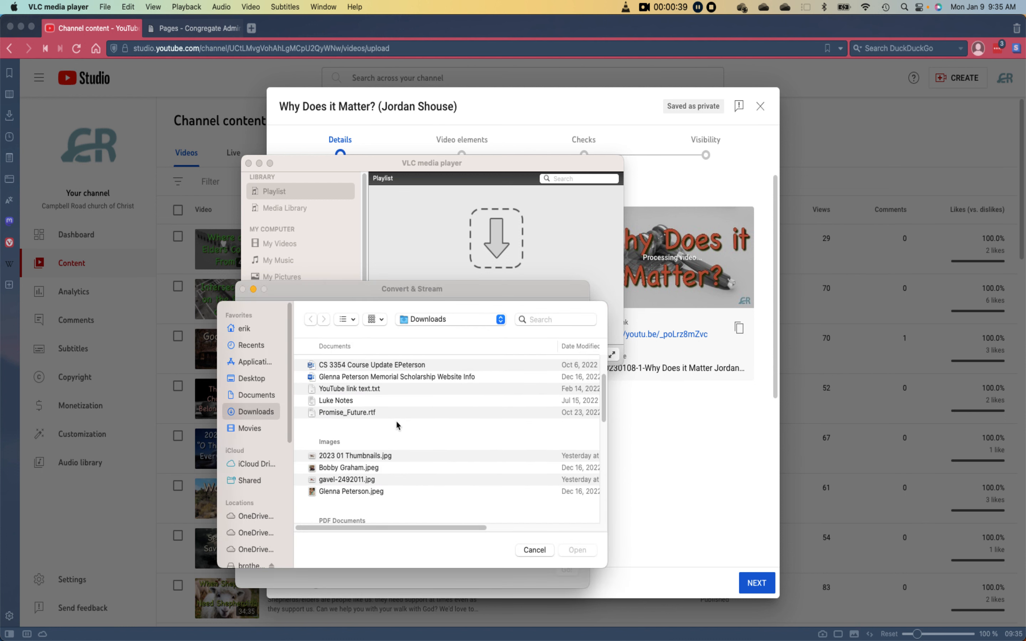
scroll(397, 426, down, 10)
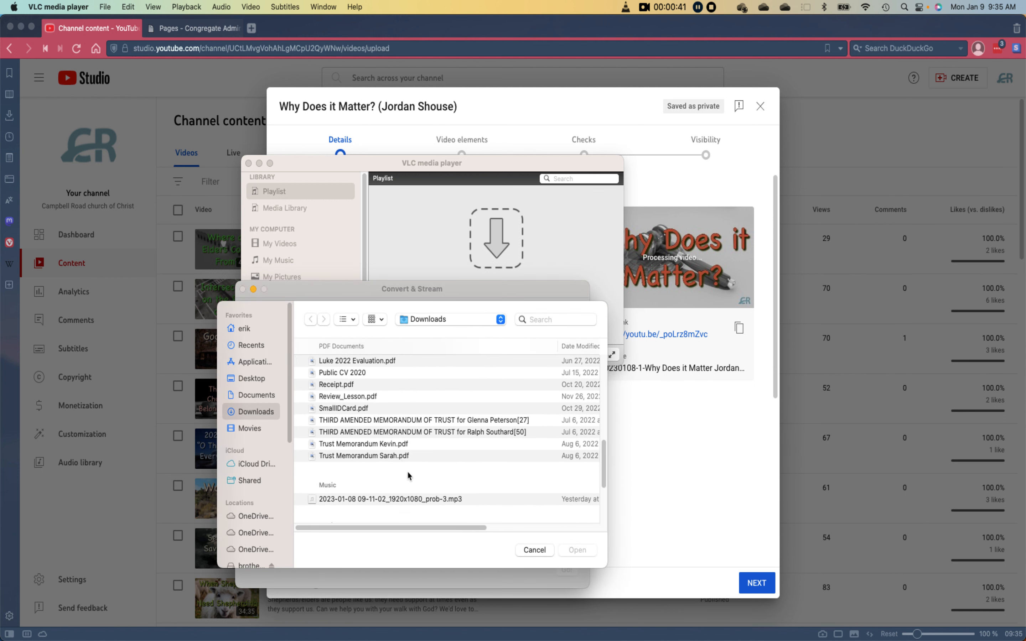
scroll(404, 482, down, 2)
double_click(441, 473)
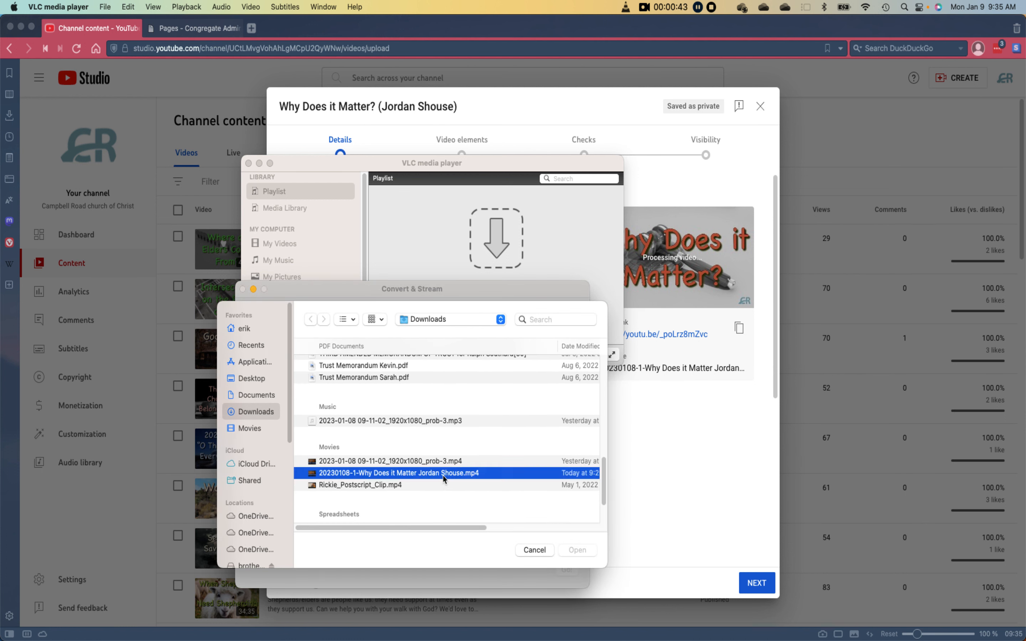
click(419, 472)
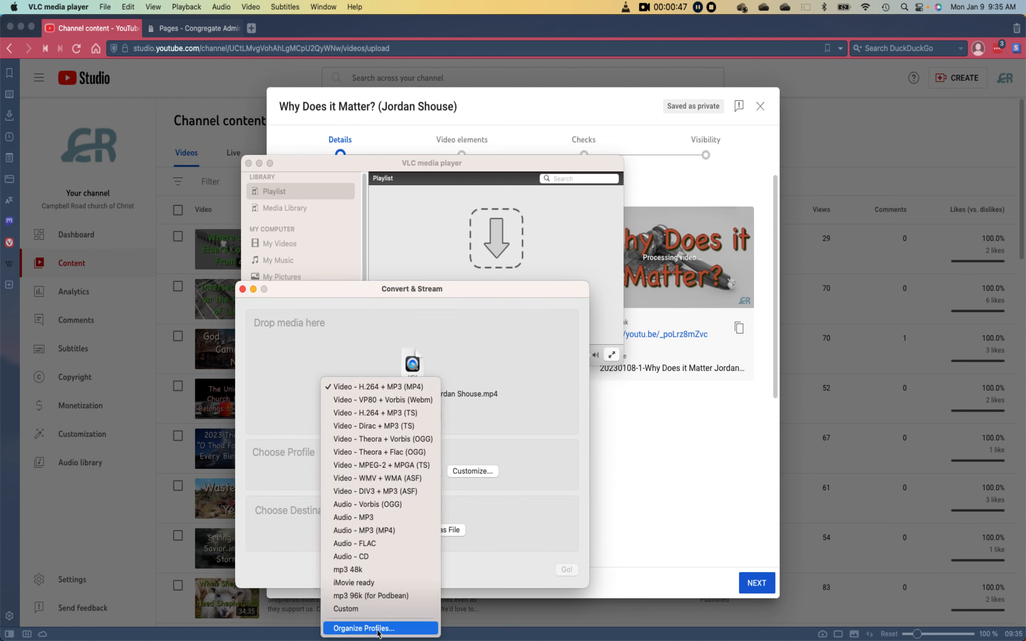
click(358, 596)
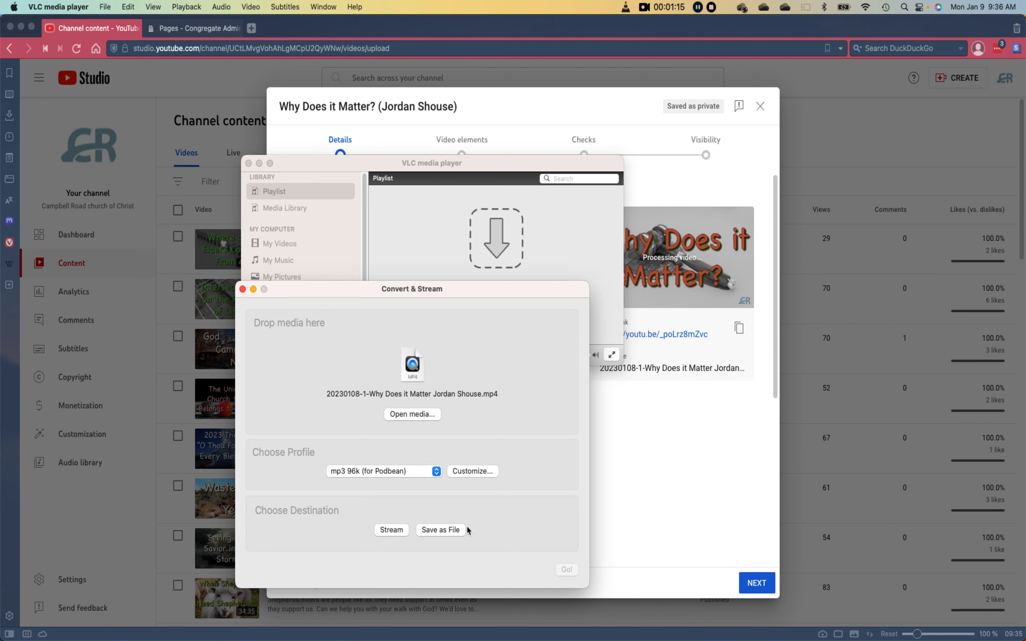
Step: Convert the video to a file in Downloads with the source video's name plus the .mp3 extension, and close the player window
click(445, 534)
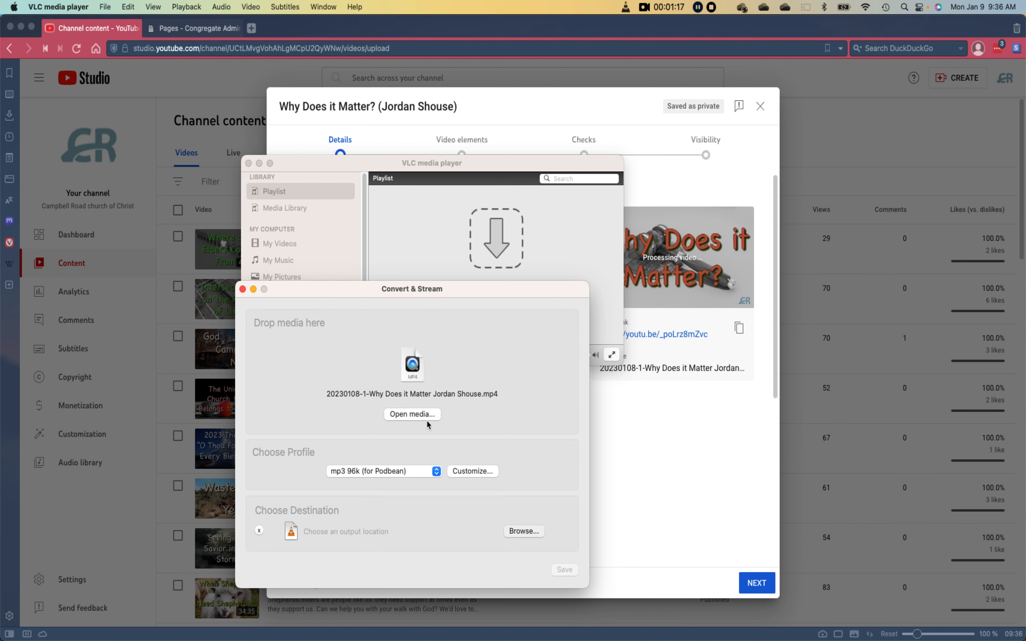
click(524, 531)
scroll(346, 443, down, 10)
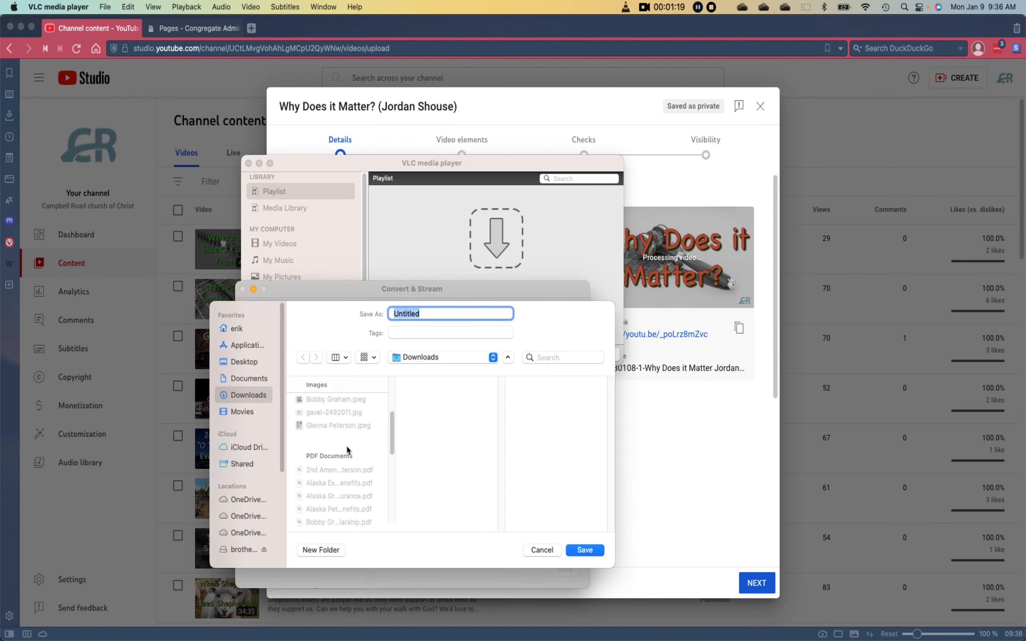
scroll(346, 522, down, 4)
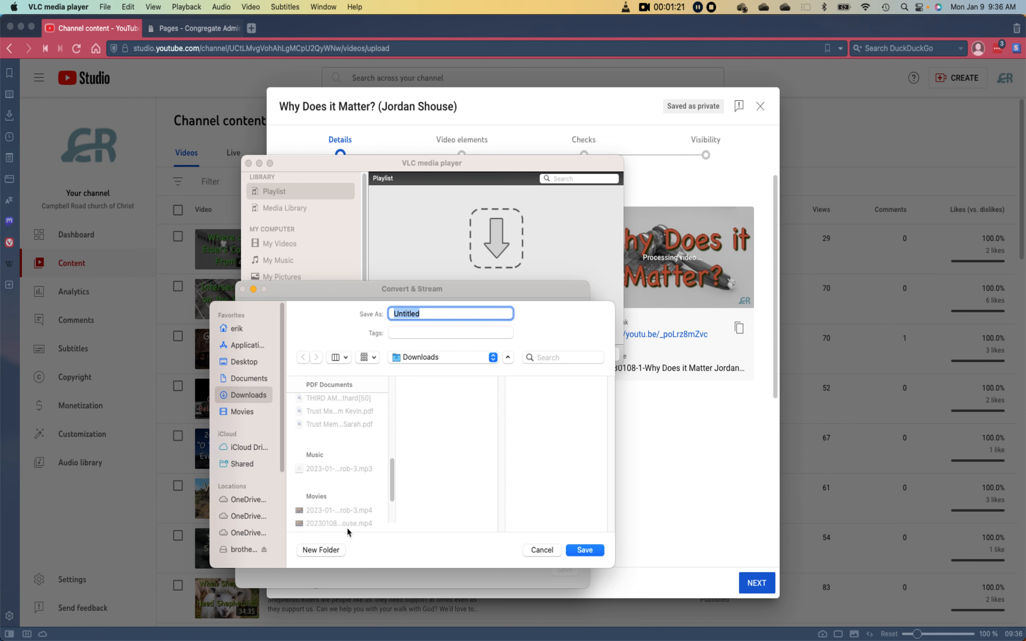
click(348, 524)
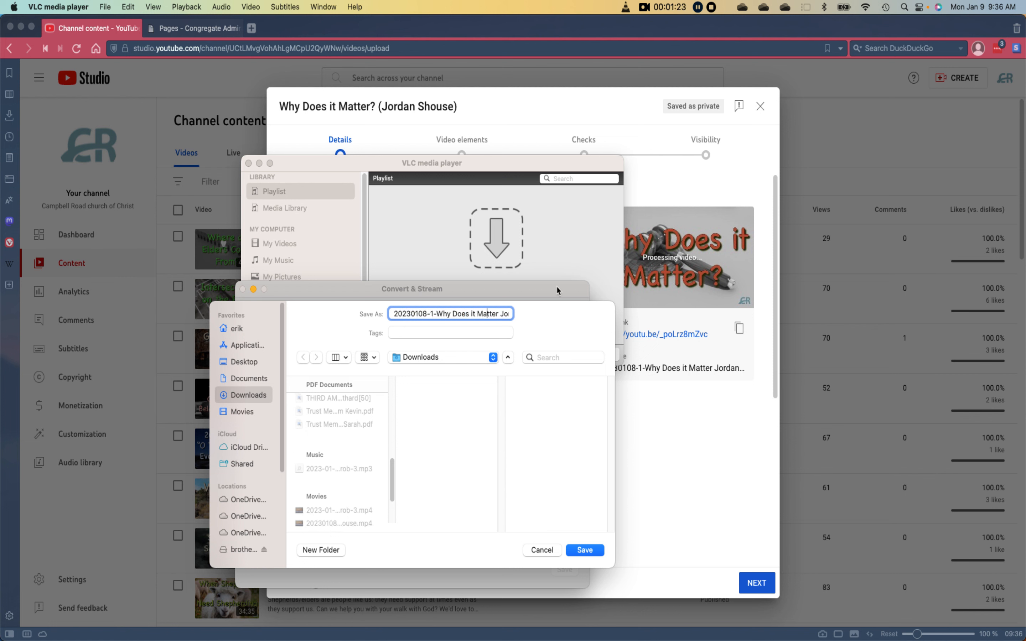
key(super+Right)
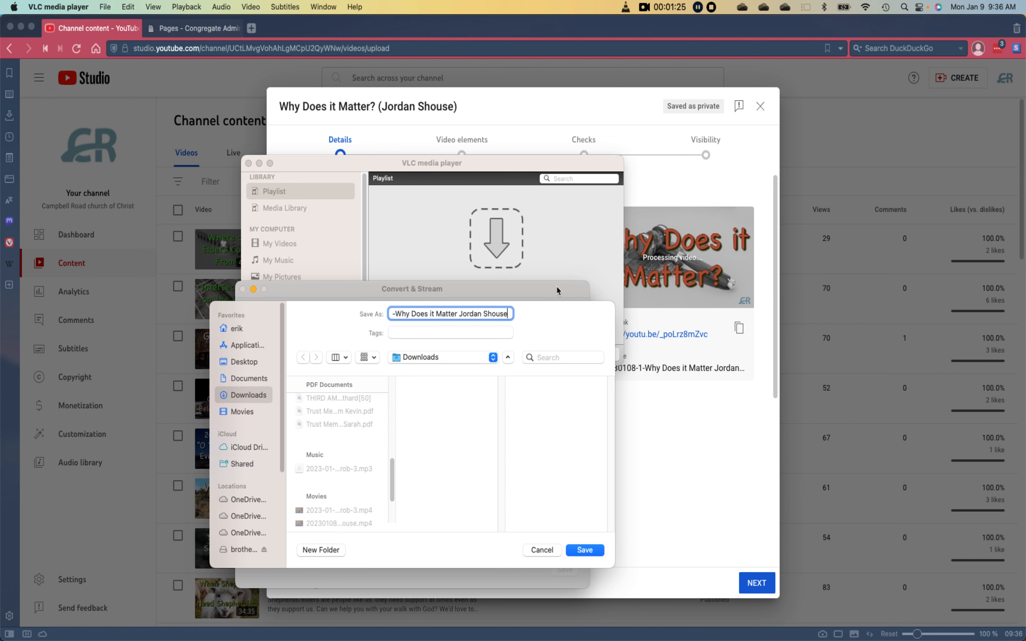
text(.mp3)
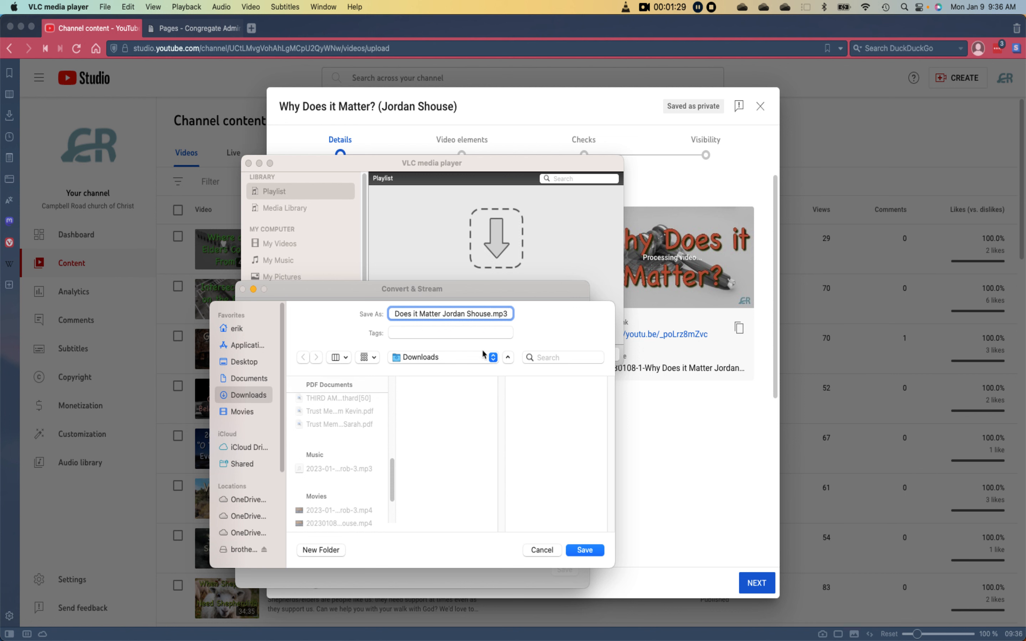
click(584, 550)
click(566, 570)
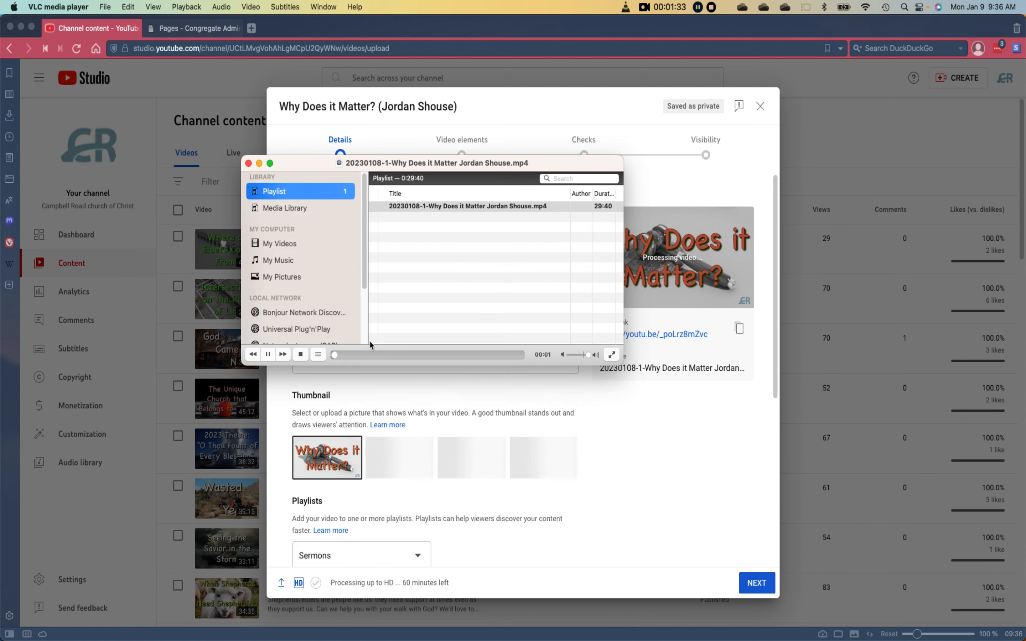
drag(318, 167, 314, 198)
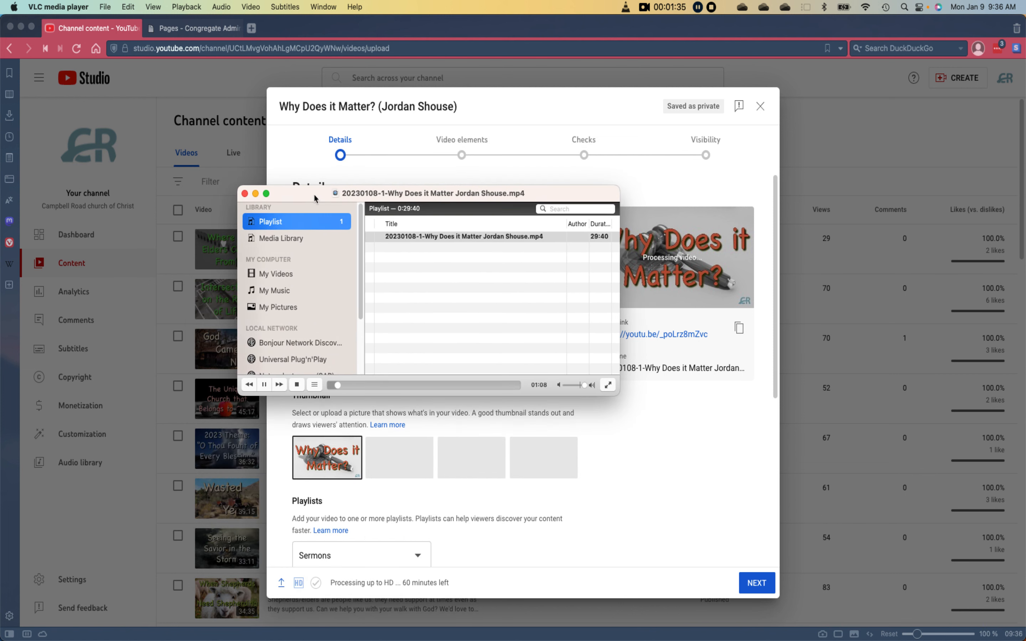
click(245, 193)
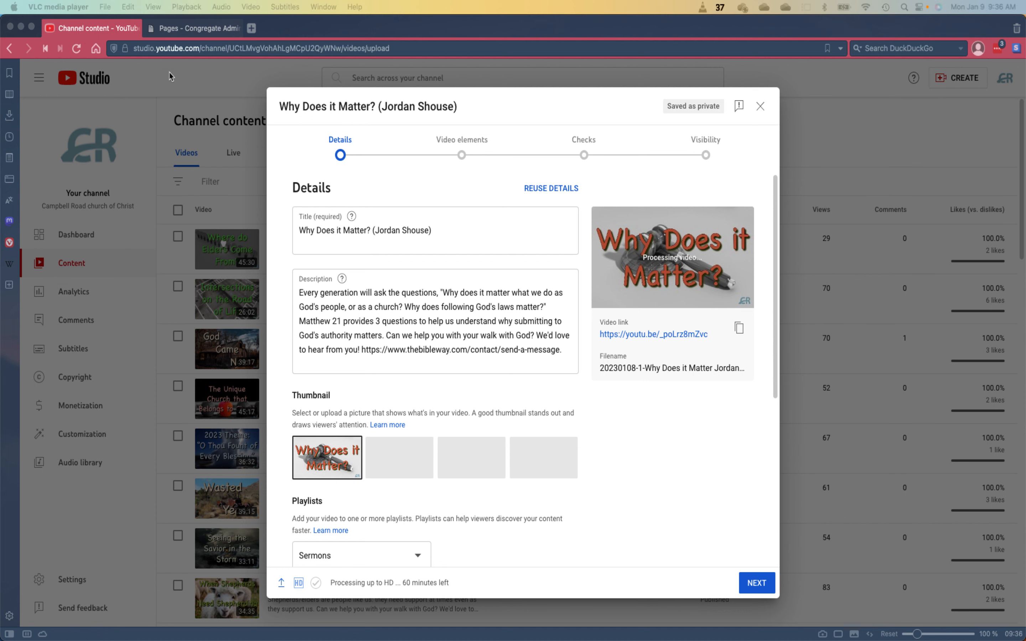
Step: Switch to the Vivaldi browser and open the Podbean site in a new tab
click(253, 29)
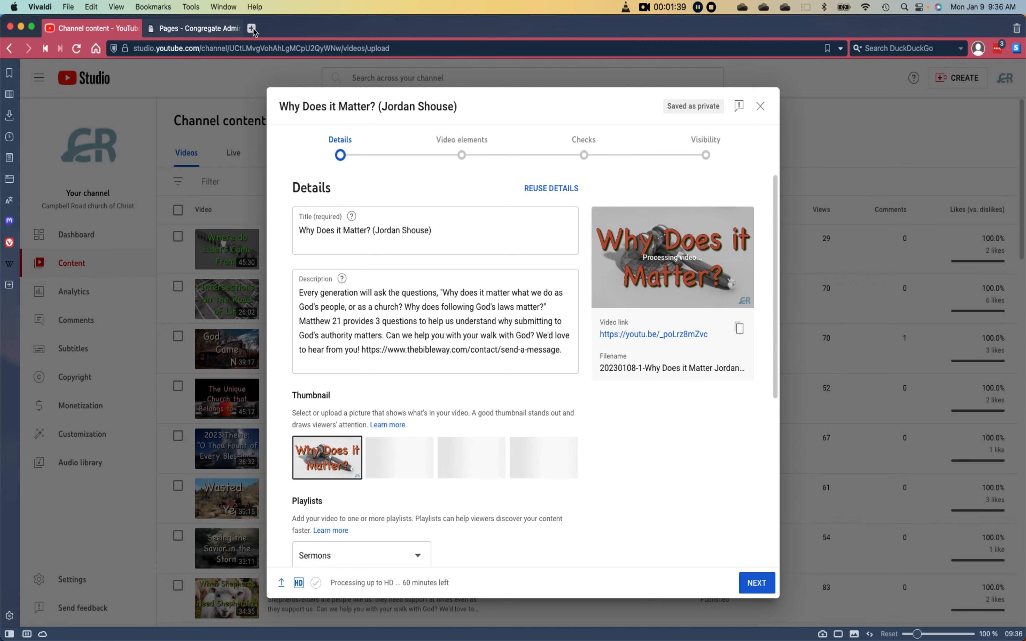
click(253, 29)
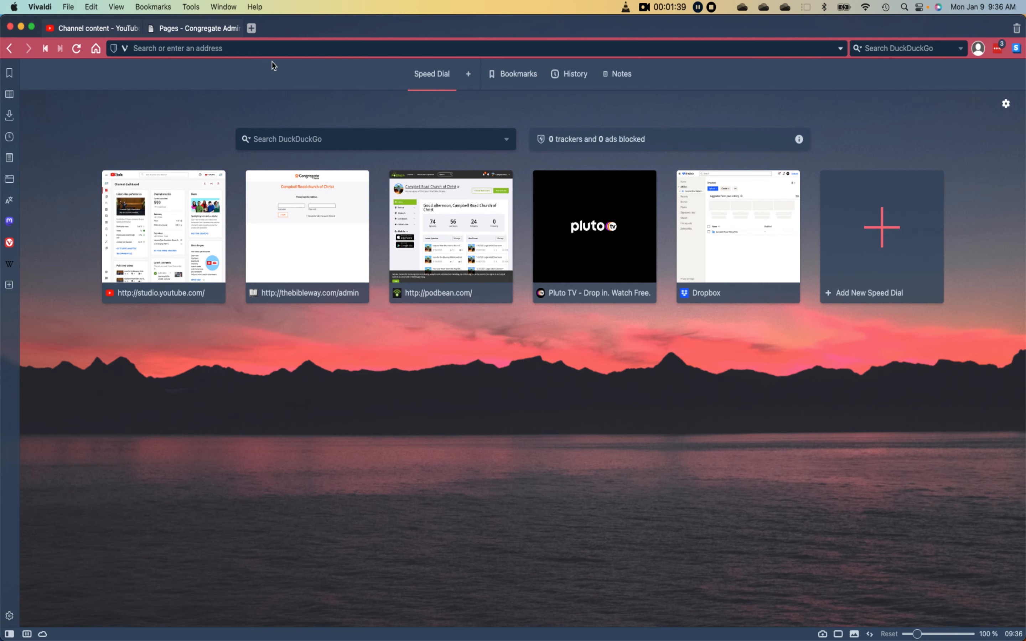
click(443, 277)
Step: Start a new sermon entry in Congregate Admin, logging in with the prefilled credentials
click(189, 29)
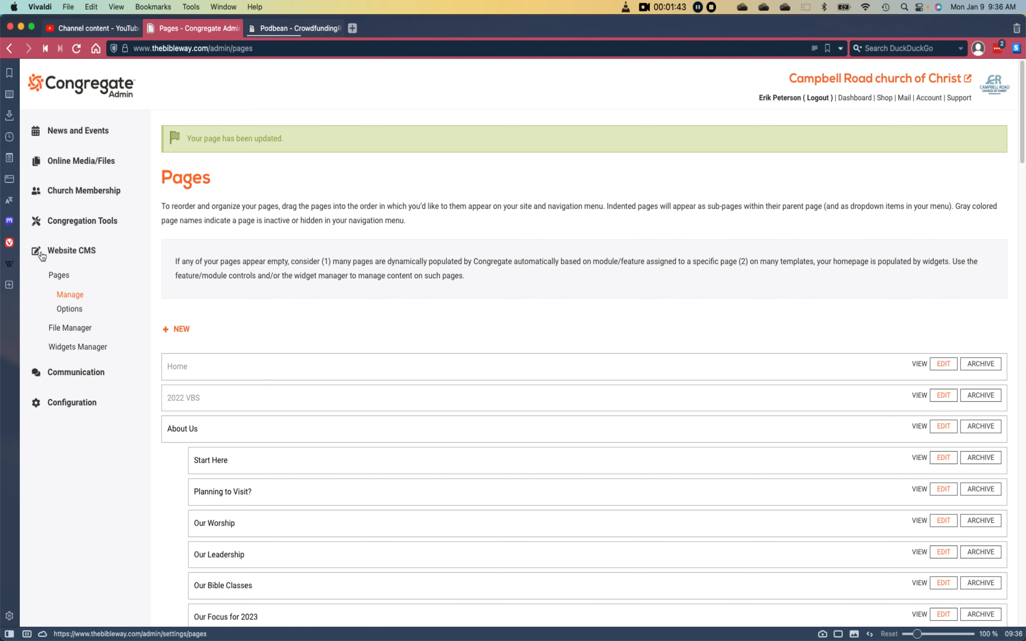
click(76, 160)
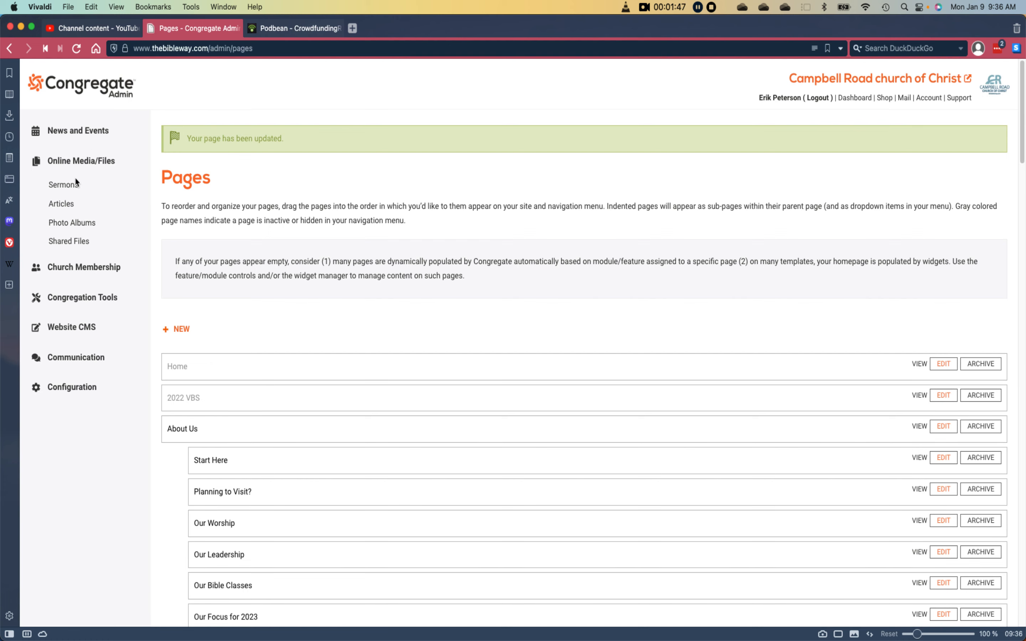
click(63, 187)
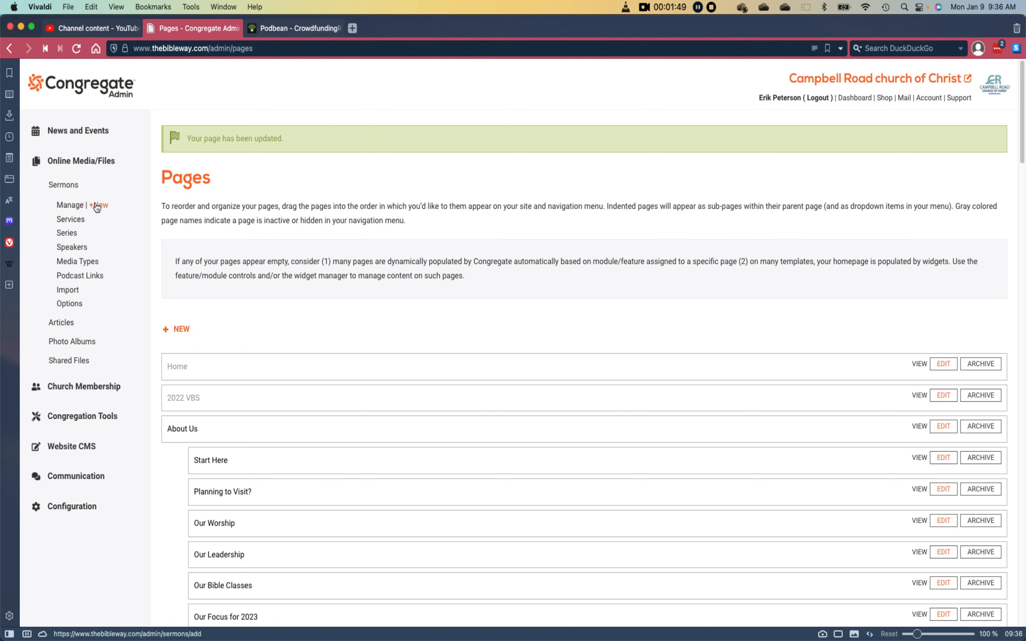
click(98, 205)
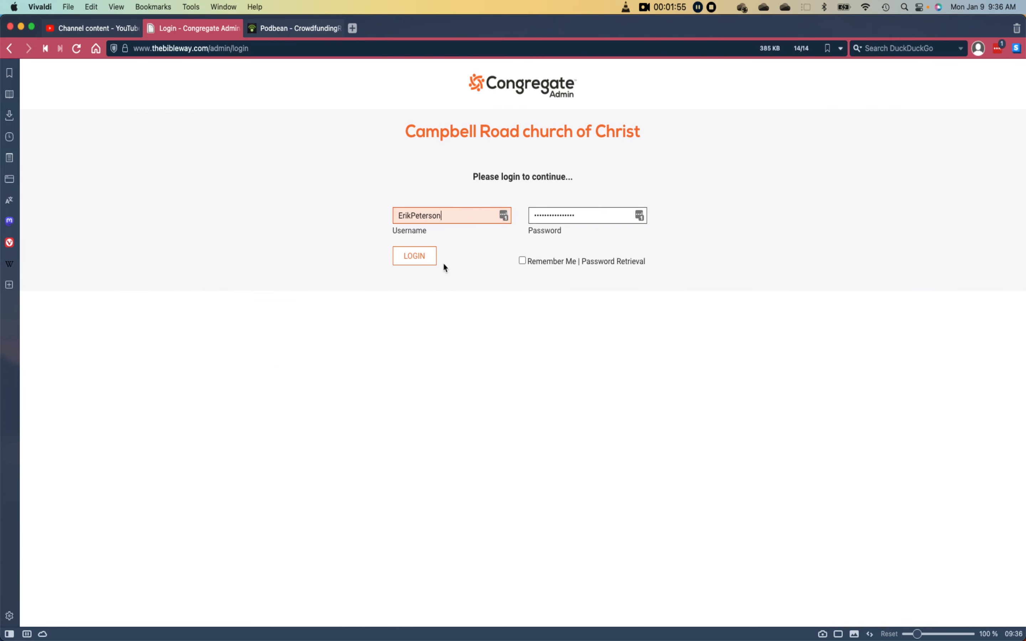
click(430, 259)
Step: Sign in to the Podbean account with the church account's saved e-mail and password, and start a new episode
click(301, 28)
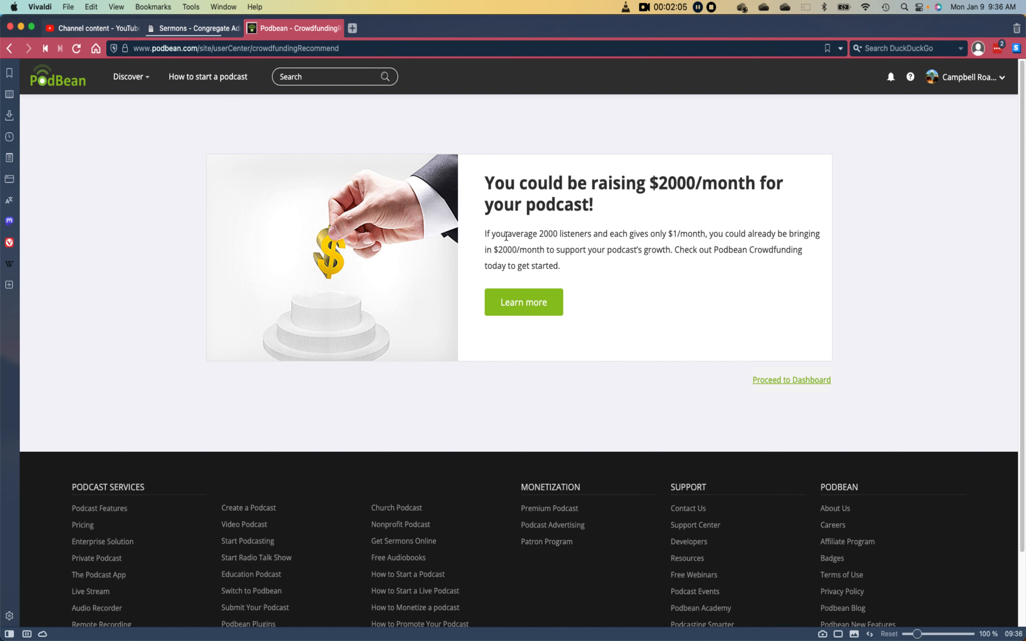
click(983, 82)
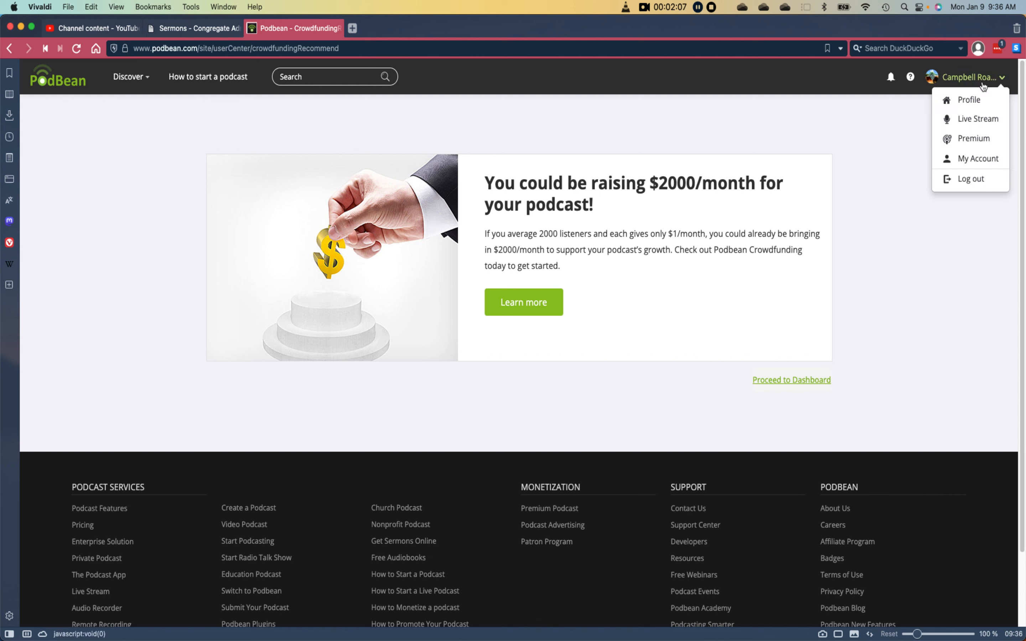
click(977, 160)
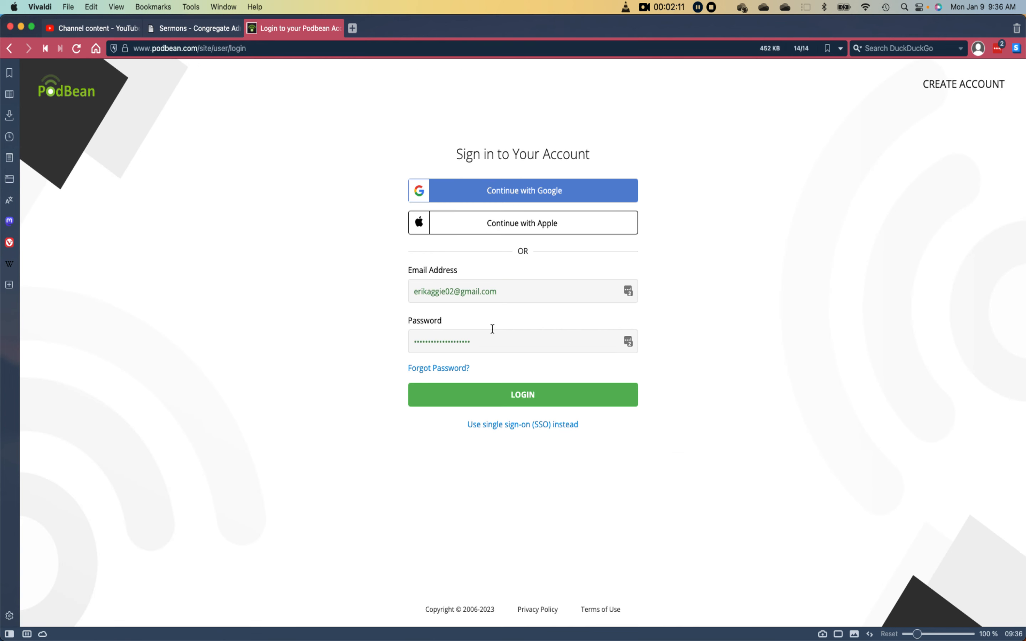
click(610, 297)
click(535, 419)
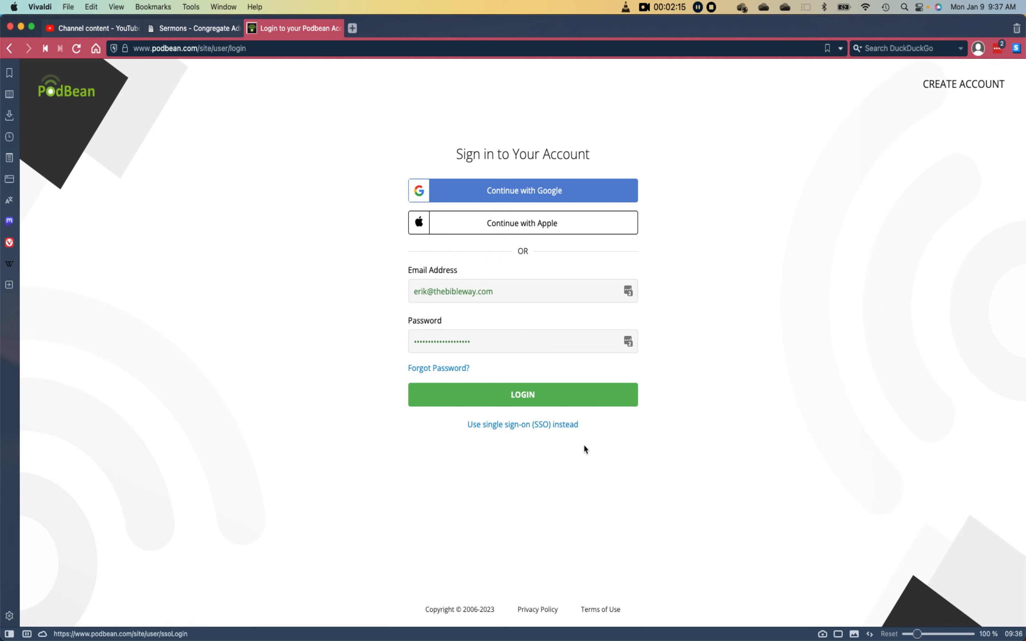
click(554, 401)
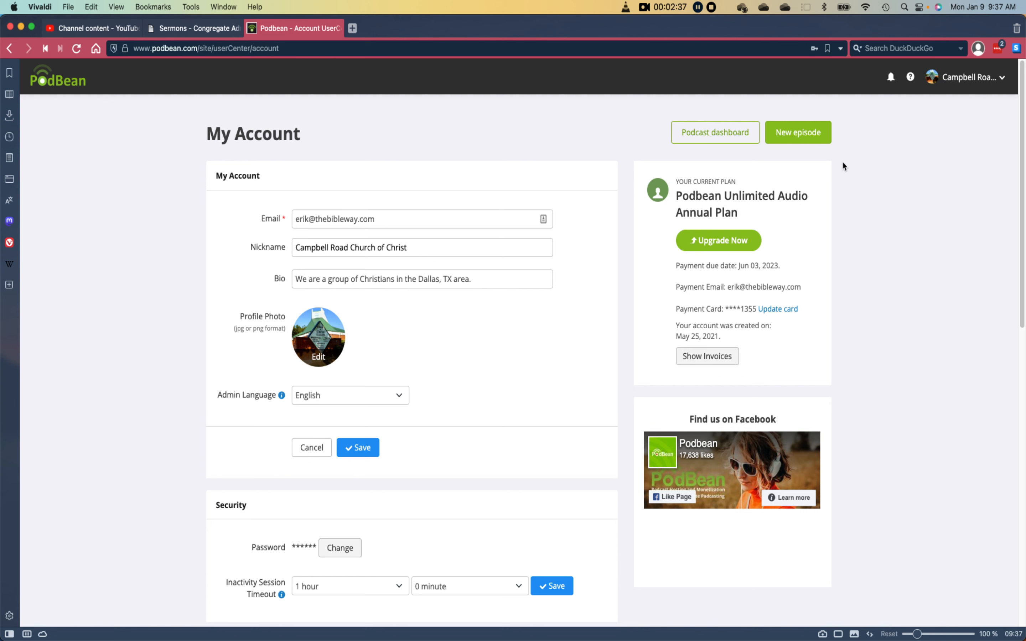
click(802, 137)
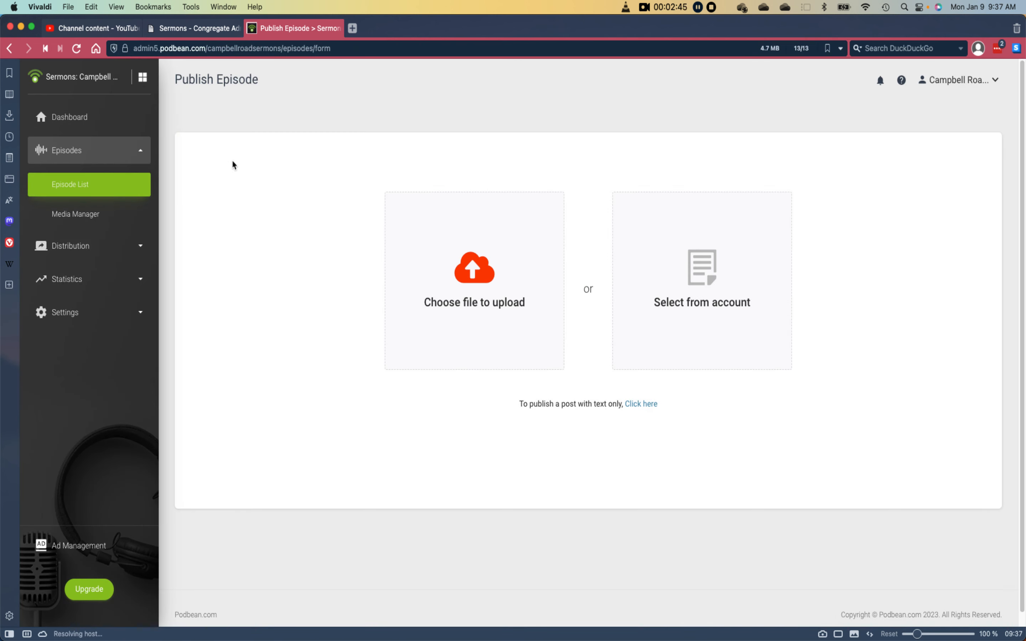
Step: In Congregate's new sermon entry, upload the MP3 starting with 20230108-1 from Downloads, after previewing its audio
click(193, 28)
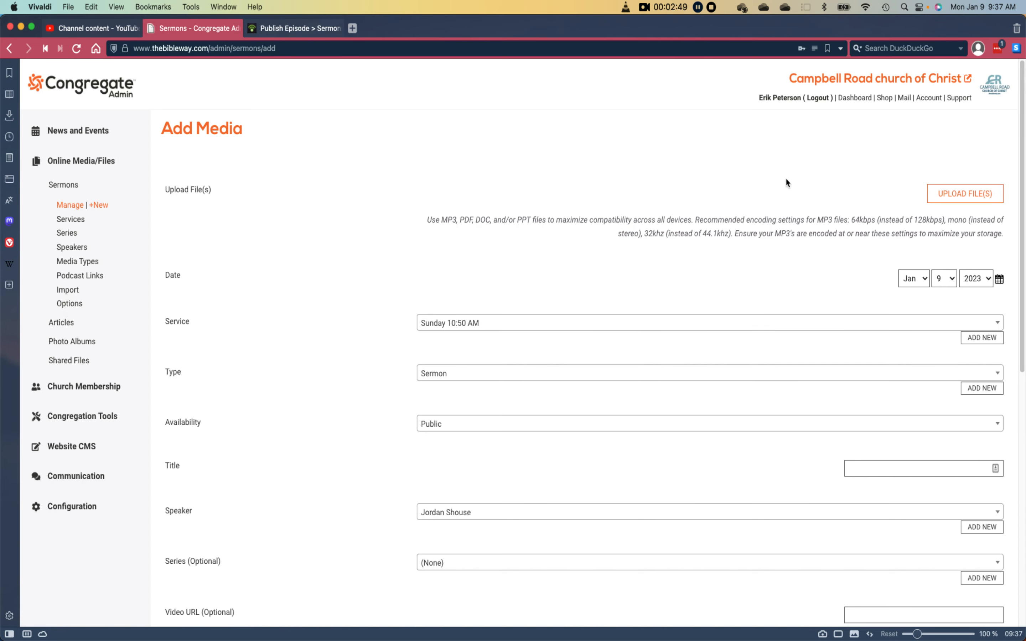
click(955, 199)
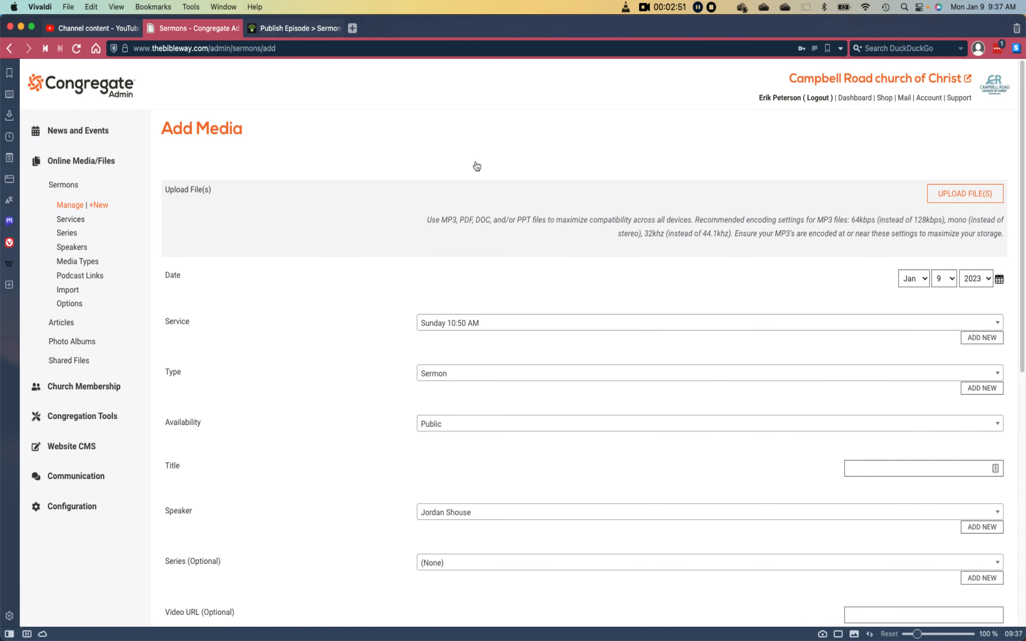
scroll(471, 327, down, 5)
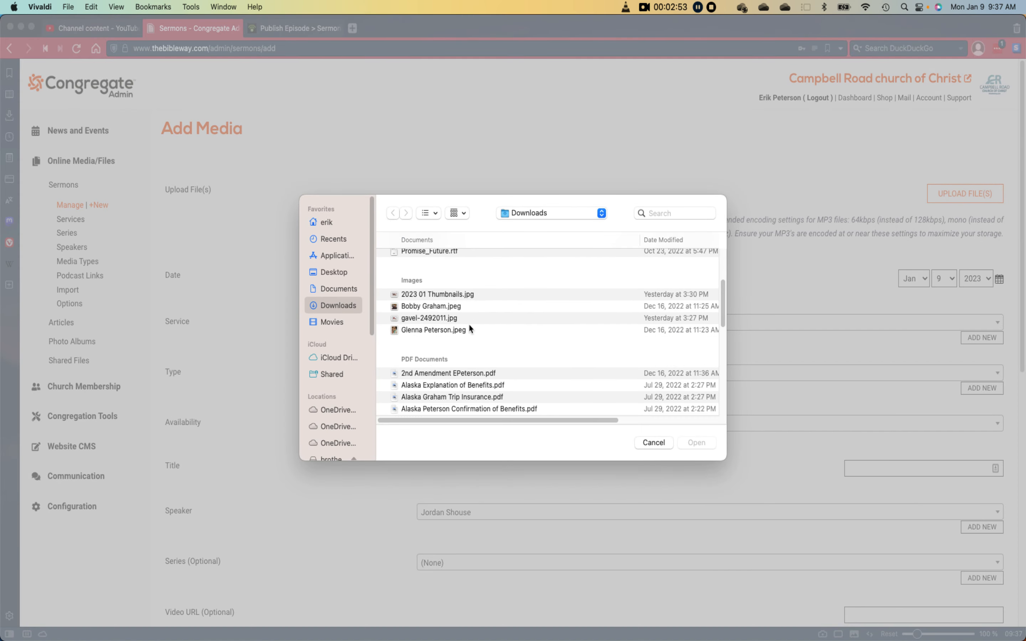
scroll(484, 372, down, 8)
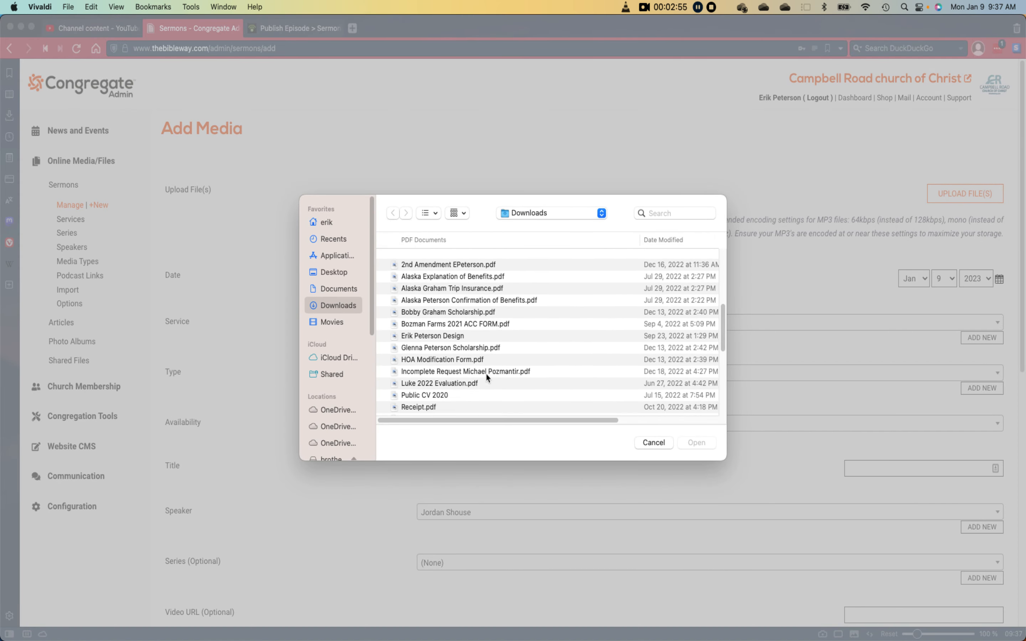
scroll(488, 380, down, 4)
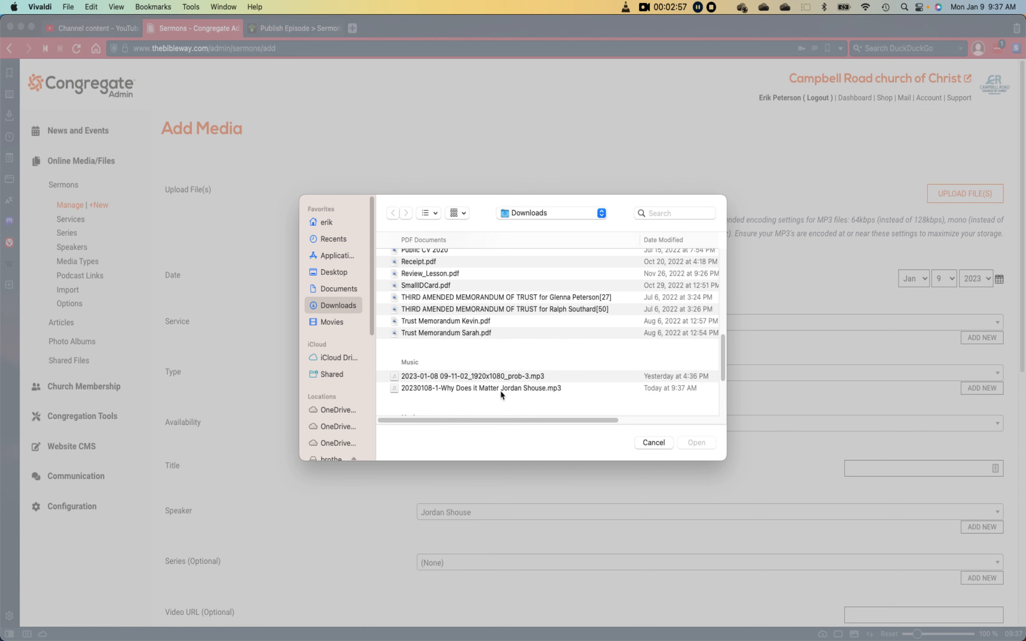
click(501, 389)
key(space)
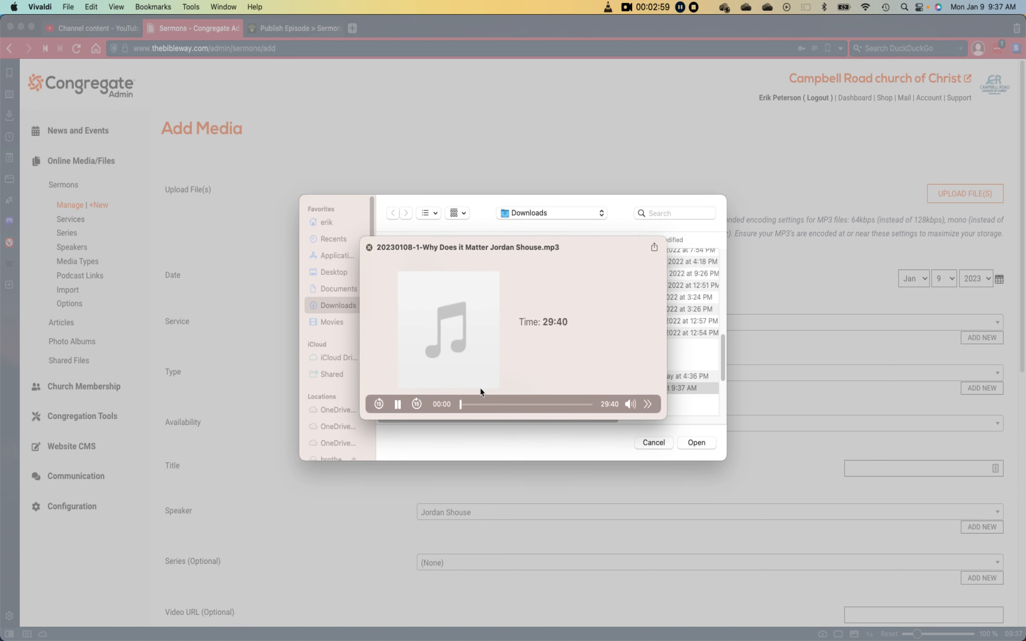
drag(515, 404, 583, 402)
click(369, 247)
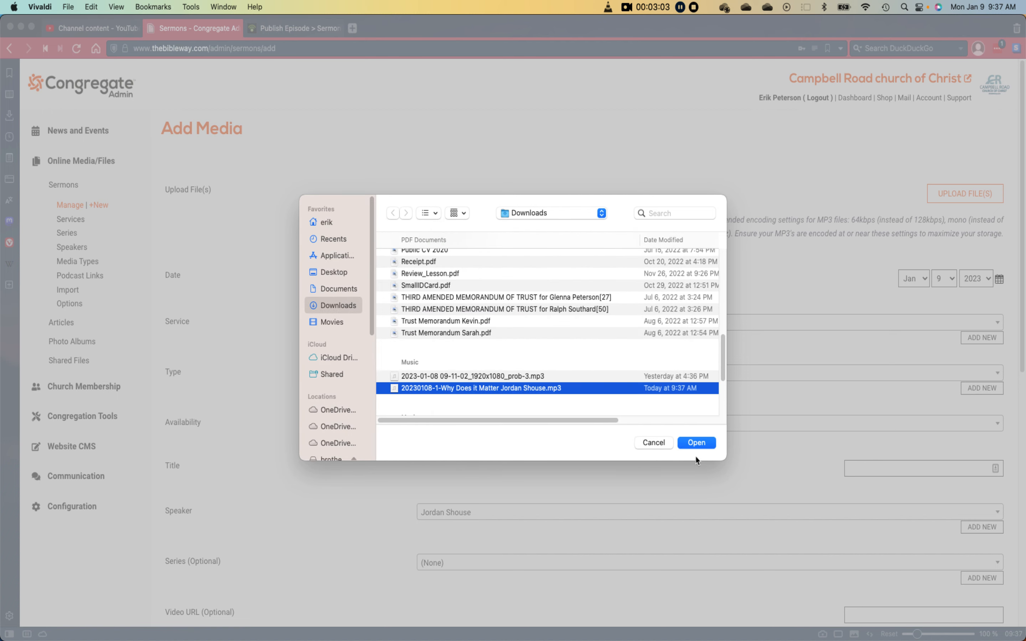
click(697, 444)
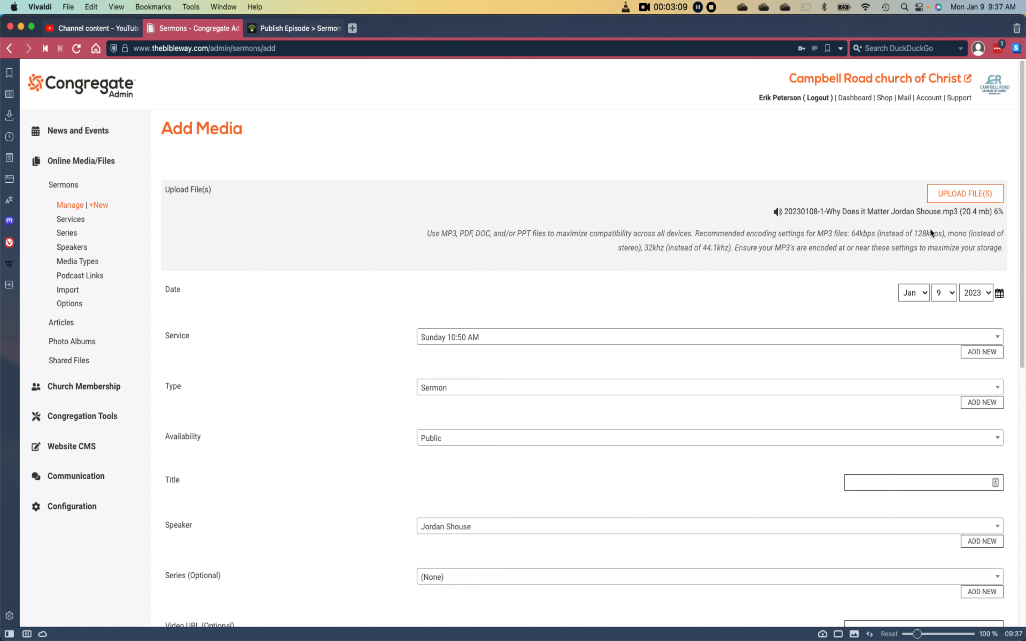
Step: Set the sermon's date to Jan 8, 2023 and its service to Sunday 9:00 AM
click(942, 293)
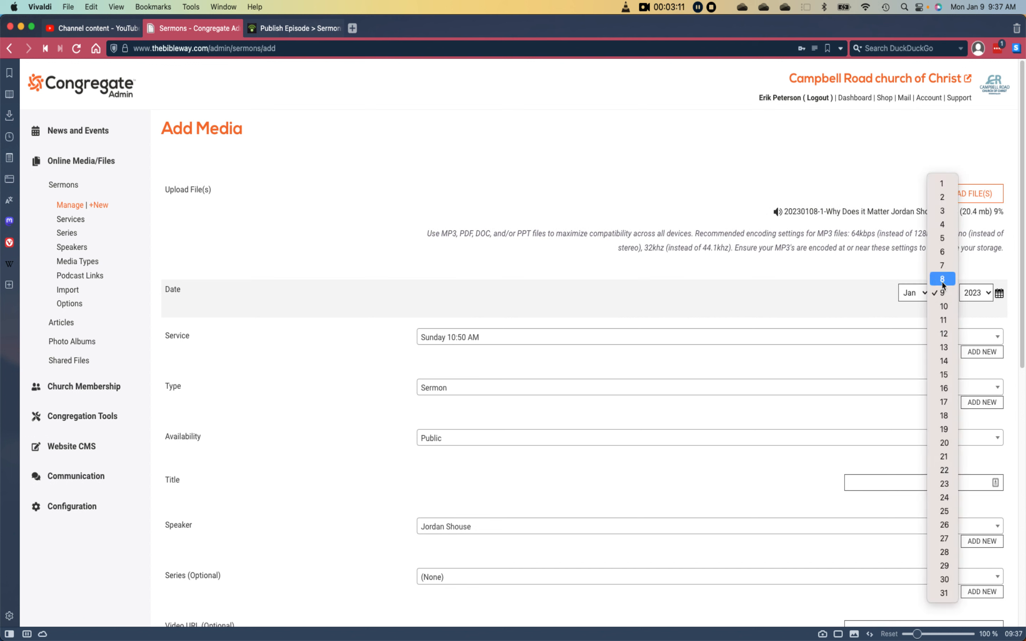
click(942, 279)
click(510, 342)
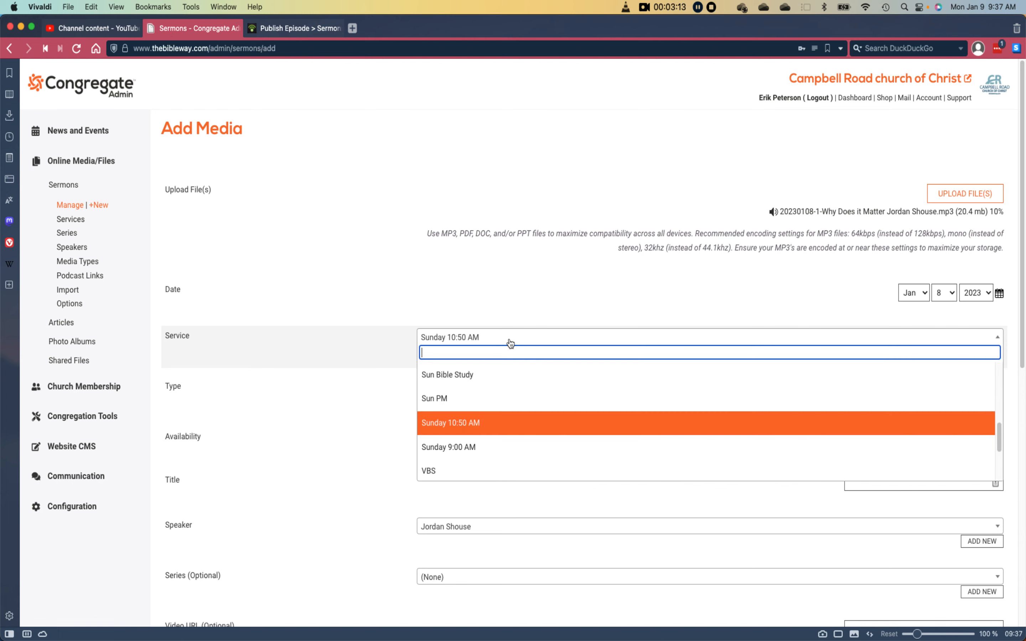
click(457, 453)
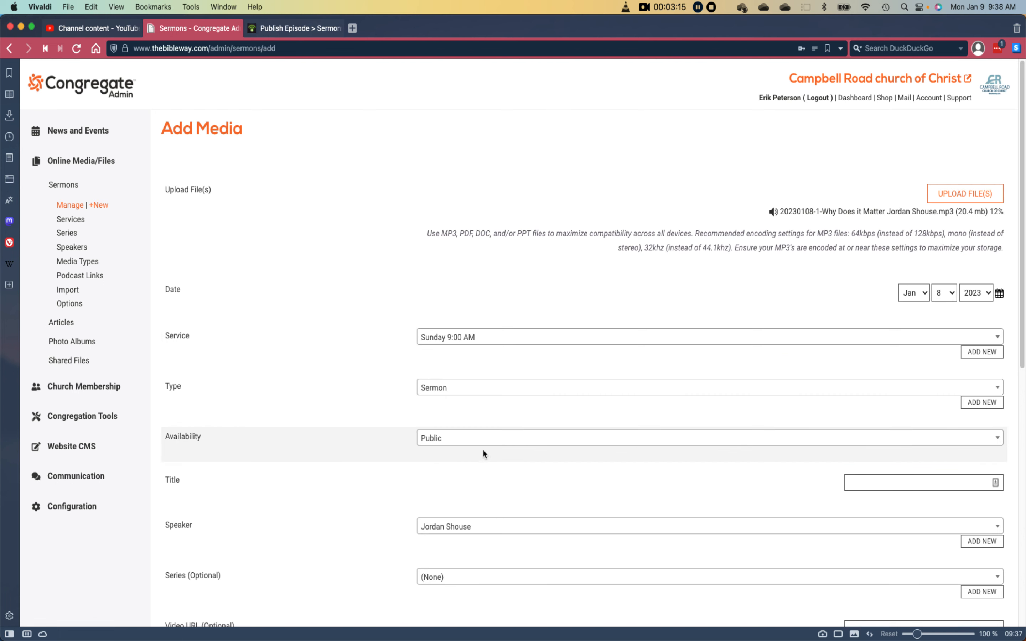
Step: Copy the video's full title from YouTube Studio into the Title field of the Congregate sermon entry
scroll(501, 450, down, 2)
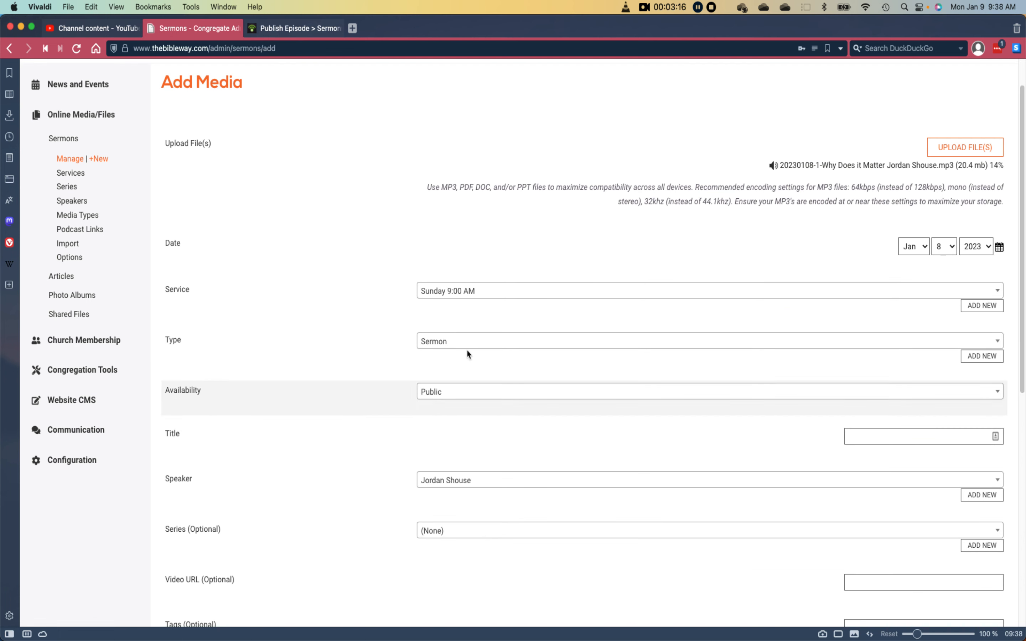
click(95, 26)
triple_click(397, 229)
key(cmd+c)
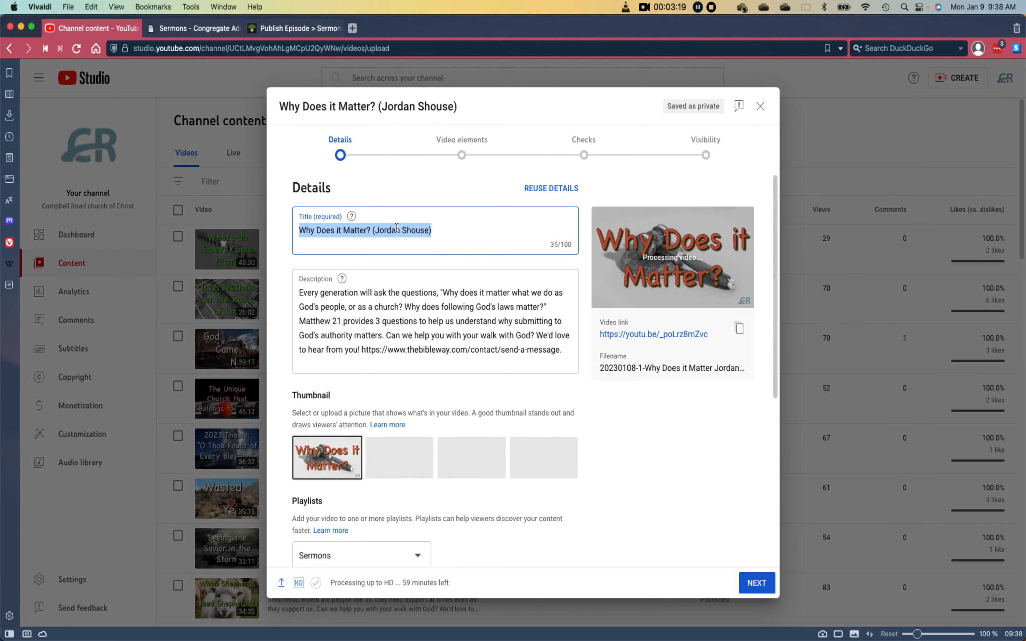
click(194, 28)
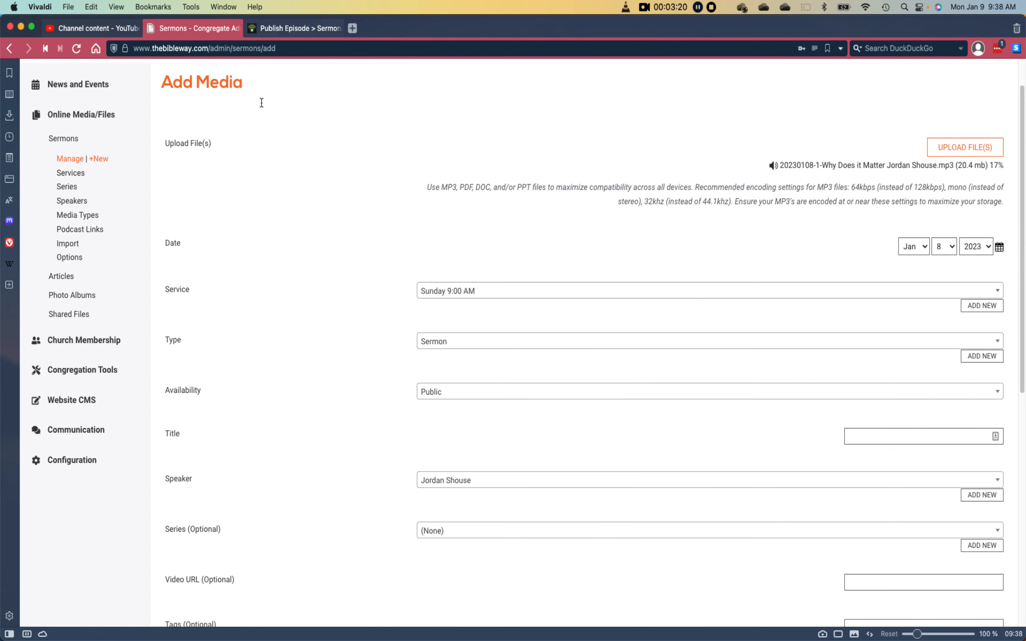
click(882, 429)
key(cmd+v)
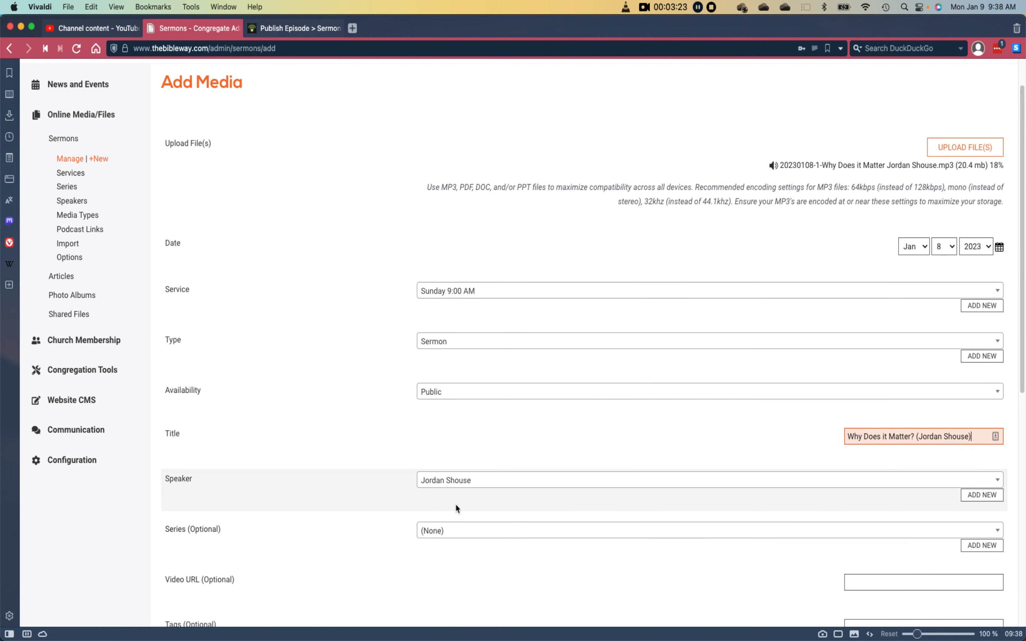
Step: Check the speaker choices and search the series options for "Chur"
scroll(455, 503, down, 5)
click(477, 257)
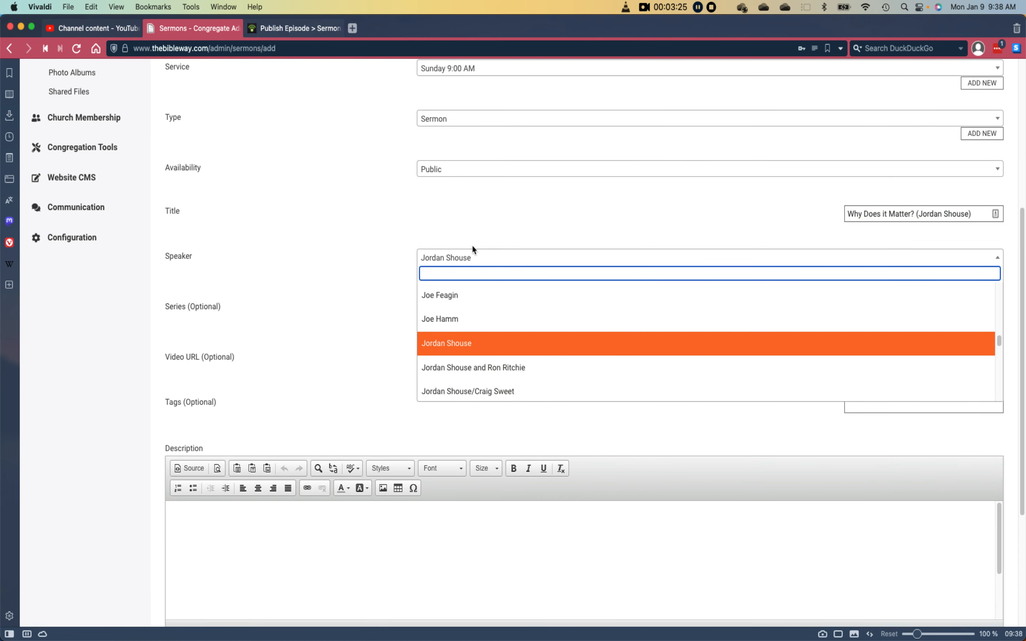
click(456, 257)
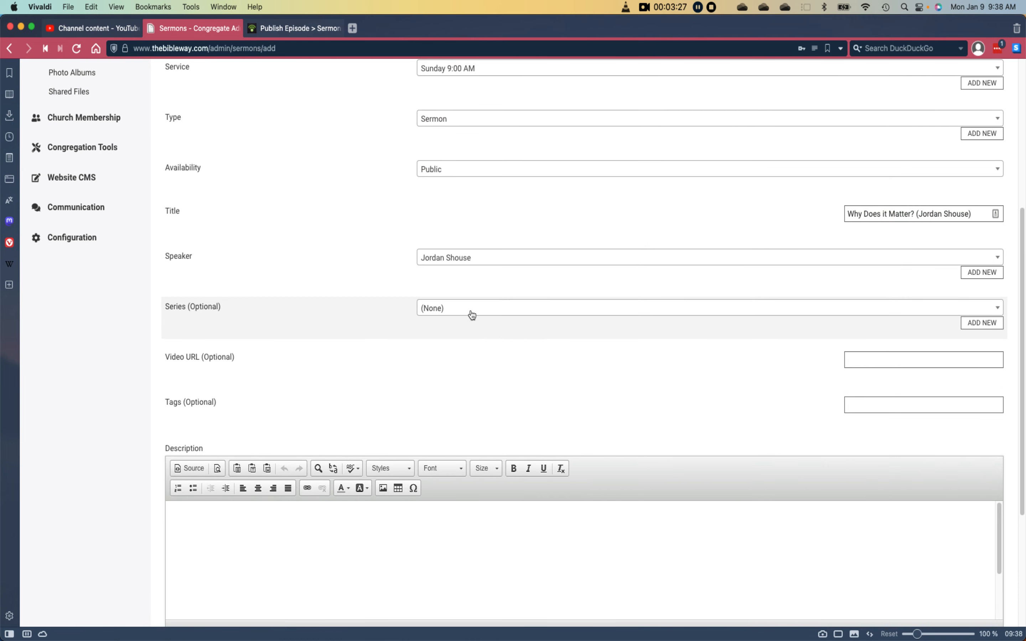
click(510, 314)
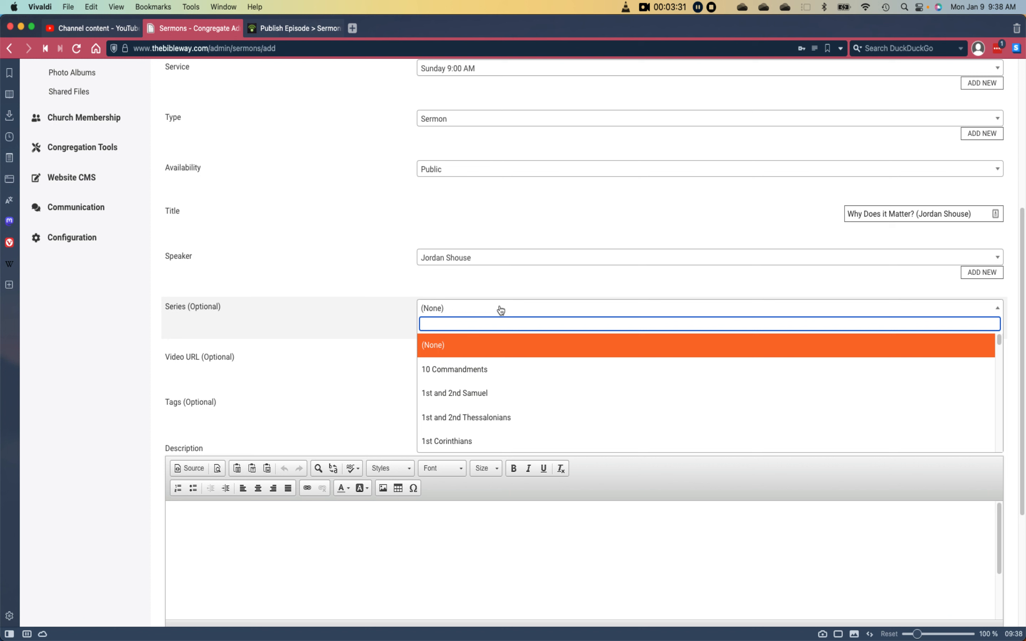
text(Chur)
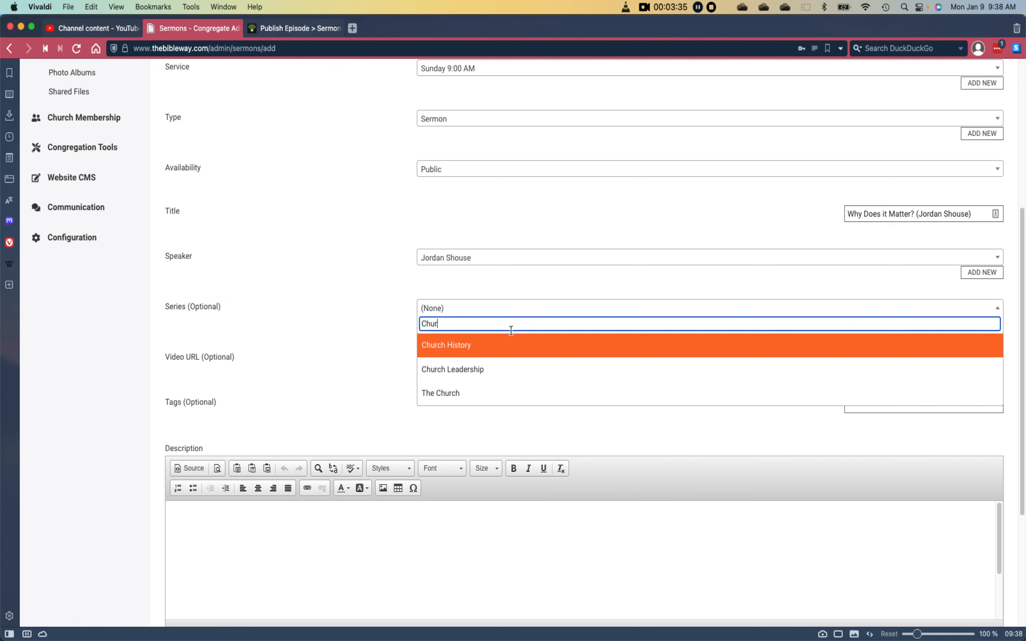
click(348, 408)
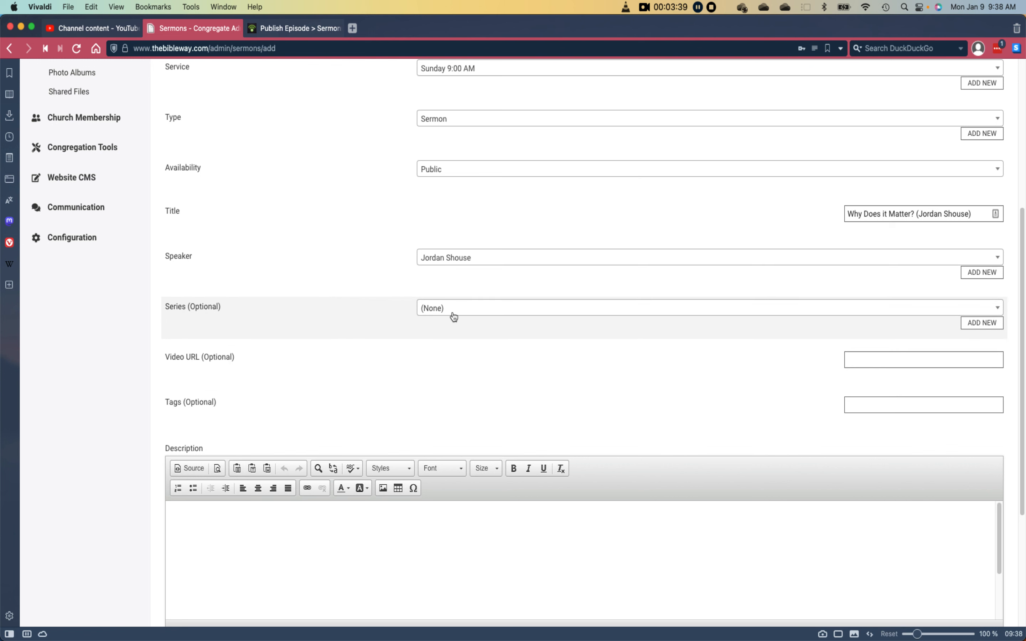
Step: Look through the available service options for the sermon entry
scroll(389, 337, up, 6)
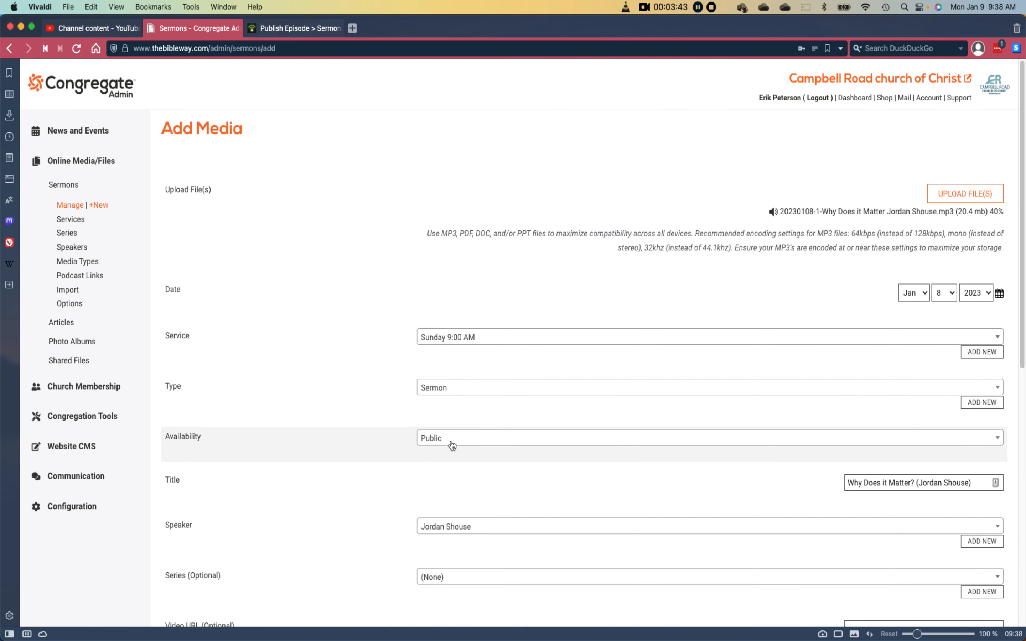
click(476, 342)
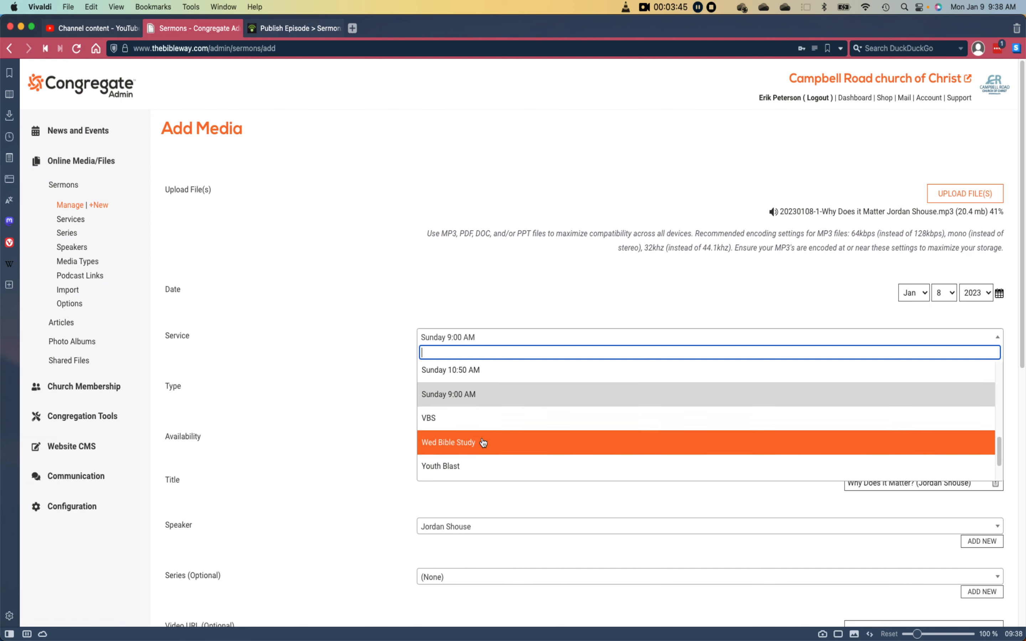
scroll(484, 443, down, 2)
scroll(484, 443, up, 5)
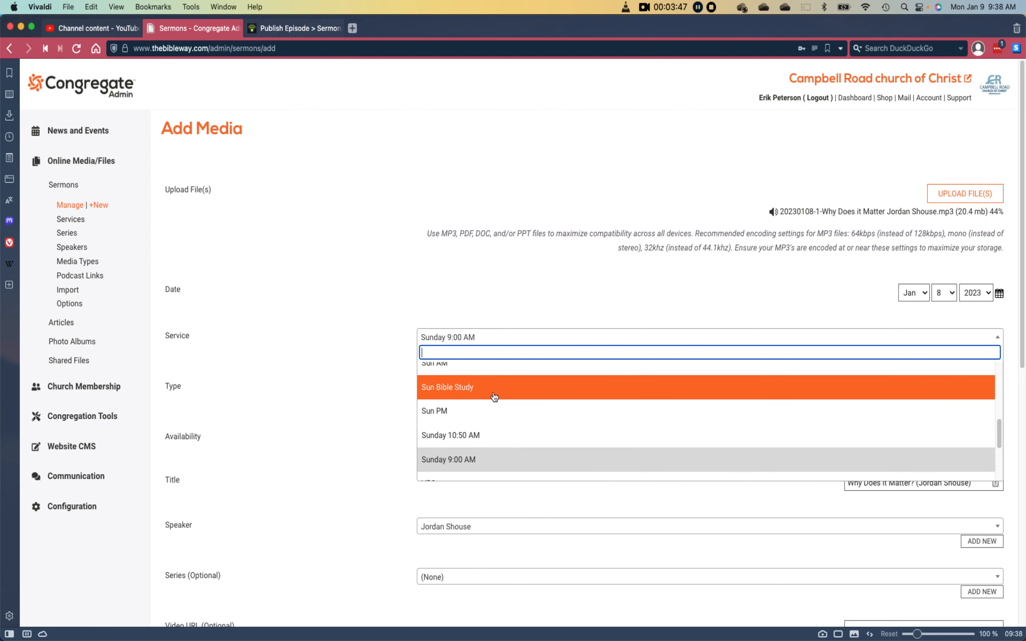
scroll(494, 396, up, 5)
click(301, 343)
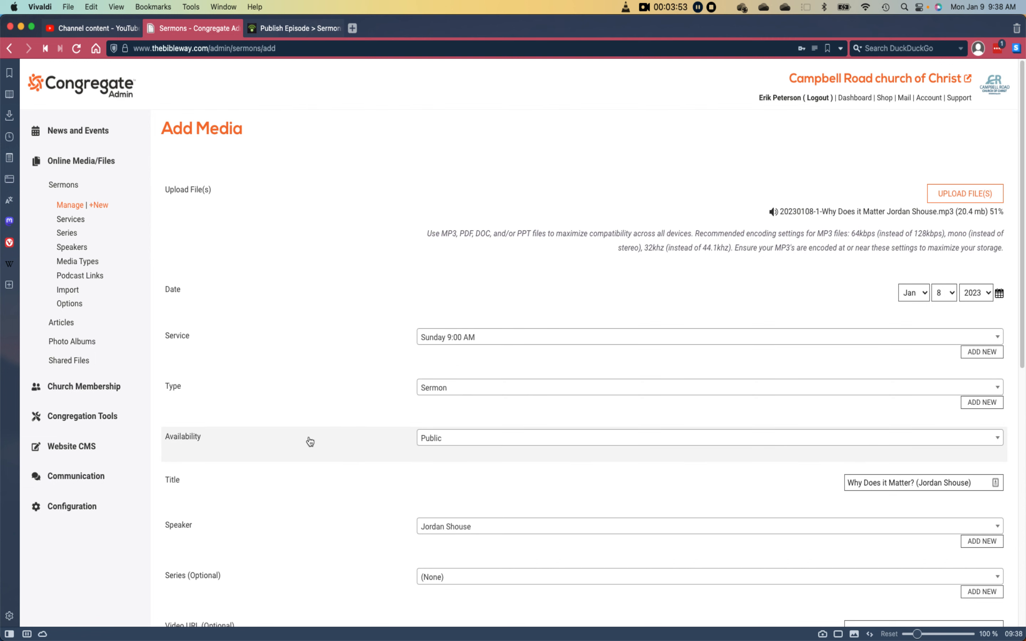
Step: Copy the video's link from YouTube Studio into the Video URL field of the Congregate sermon entry
scroll(355, 453, down, 5)
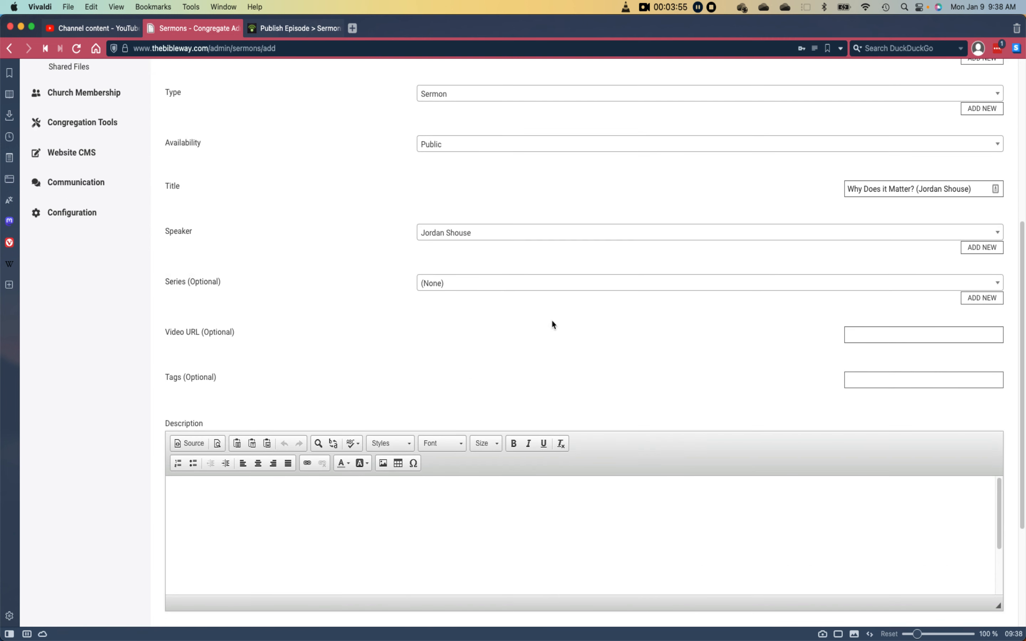
click(102, 31)
click(739, 328)
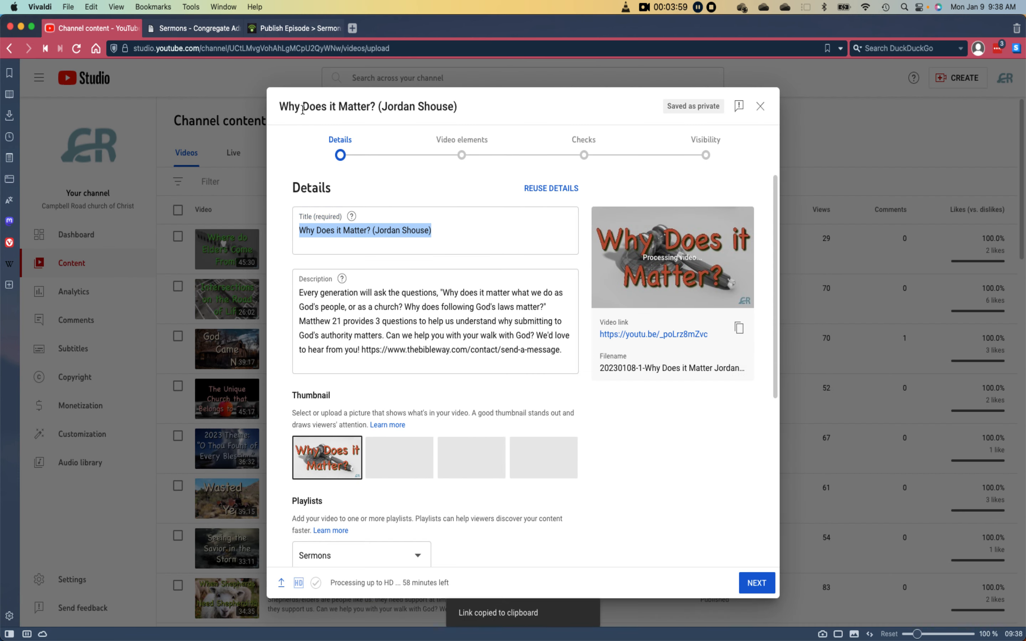
click(200, 26)
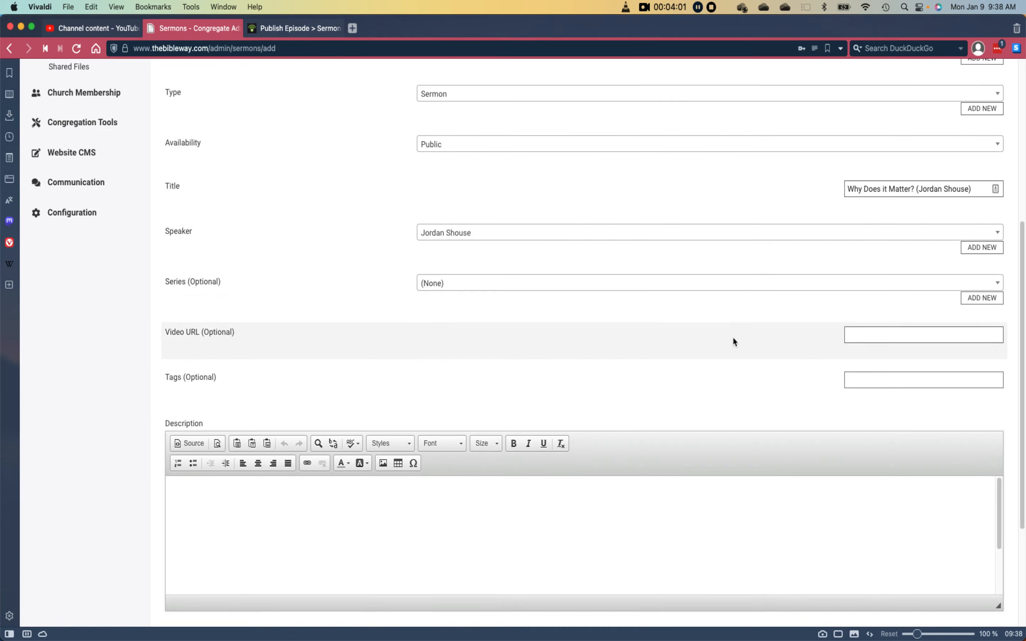
click(897, 333)
key(super+v)
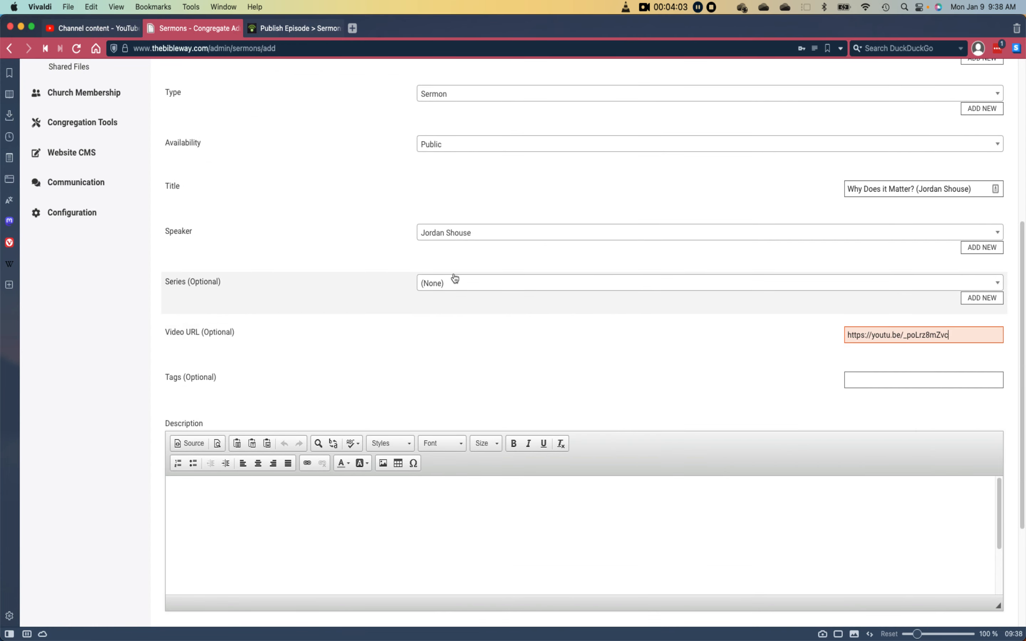
Step: Copy the video's full description from YouTube Studio into the Description field of the Congregate sermon entry
click(83, 32)
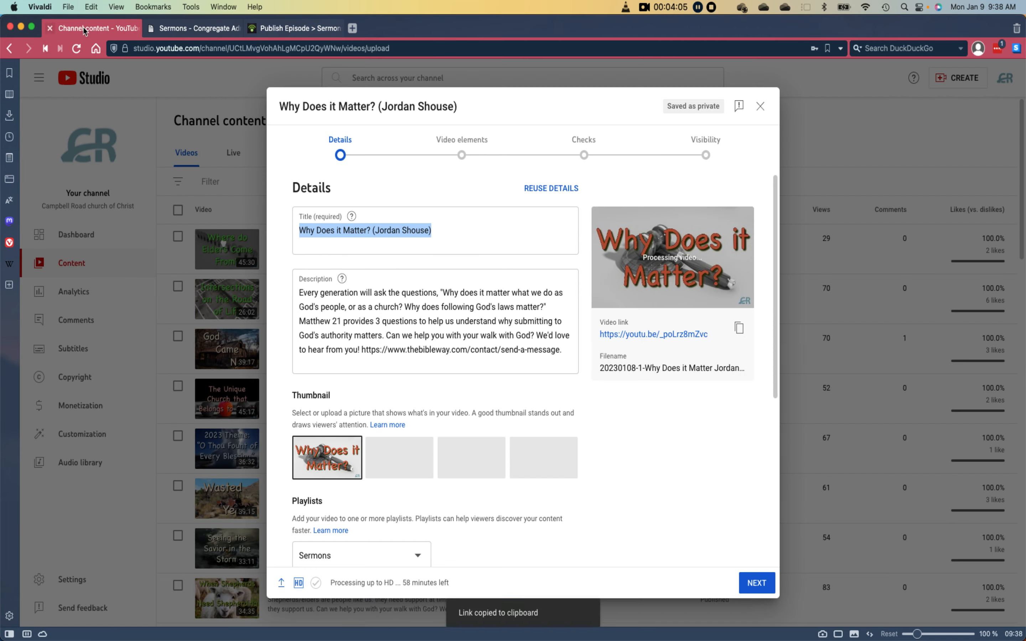
triple_click(373, 298)
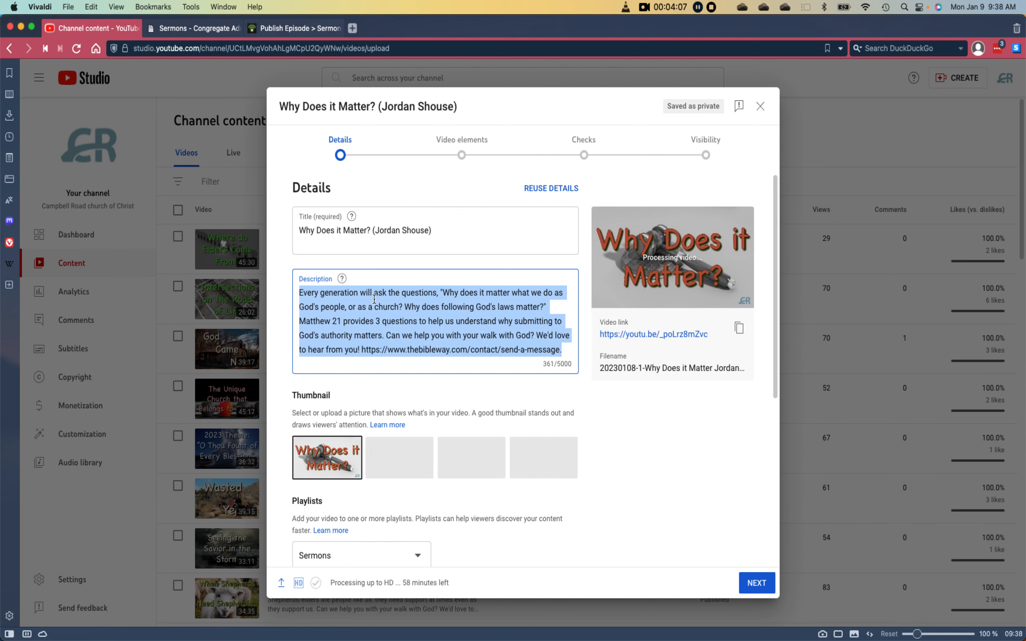
click(192, 28)
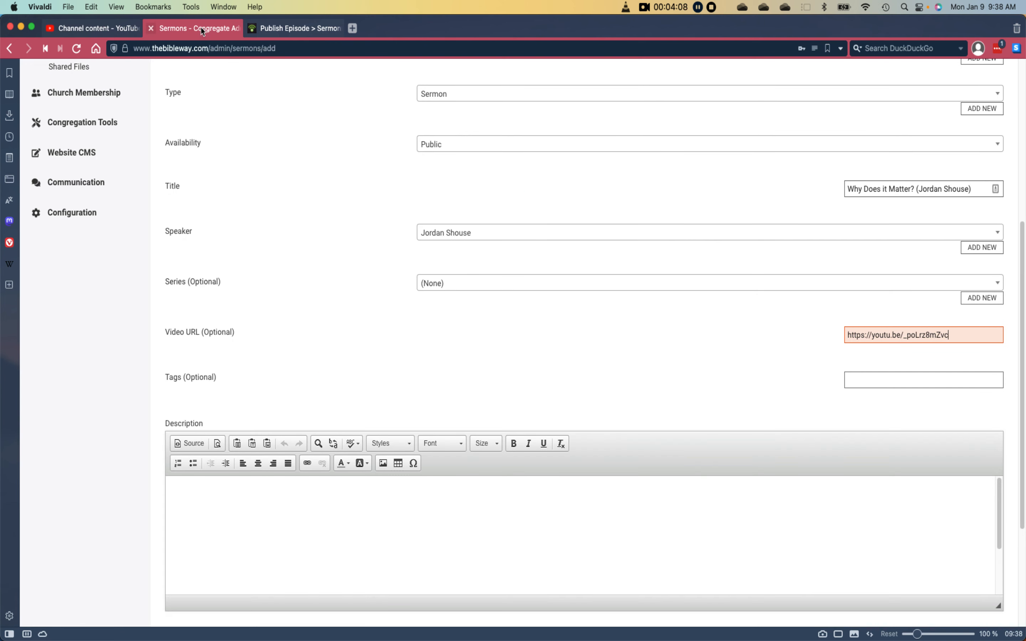
click(268, 541)
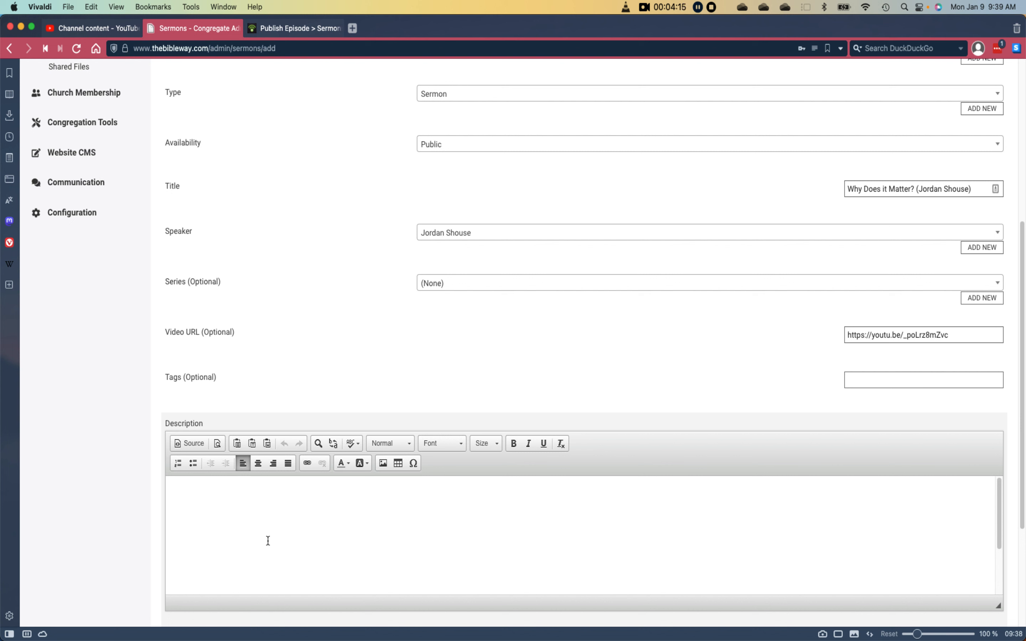
key(super+v)
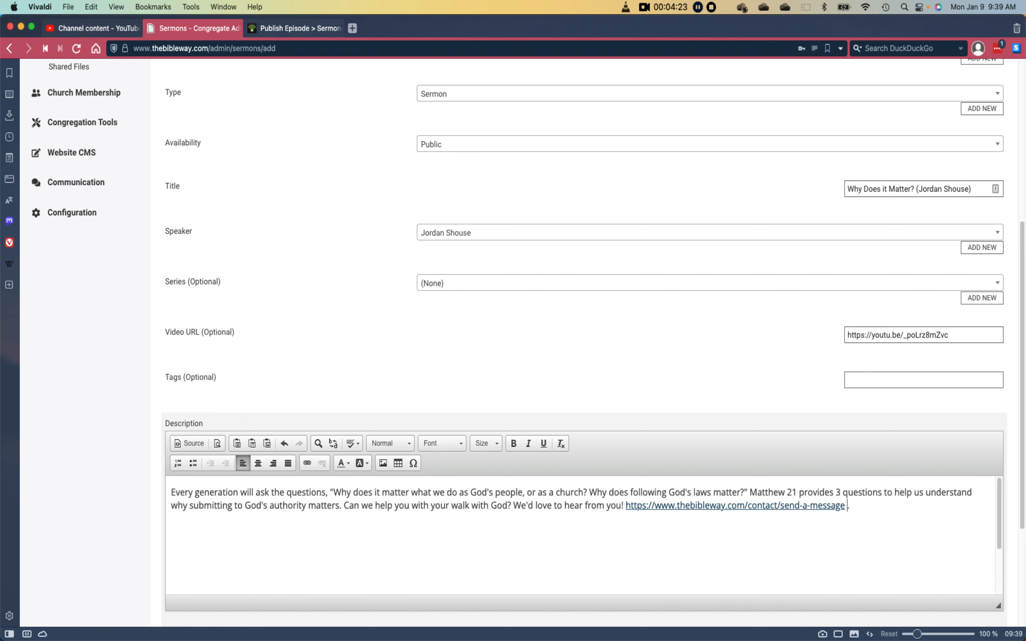
scroll(291, 381, down, 5)
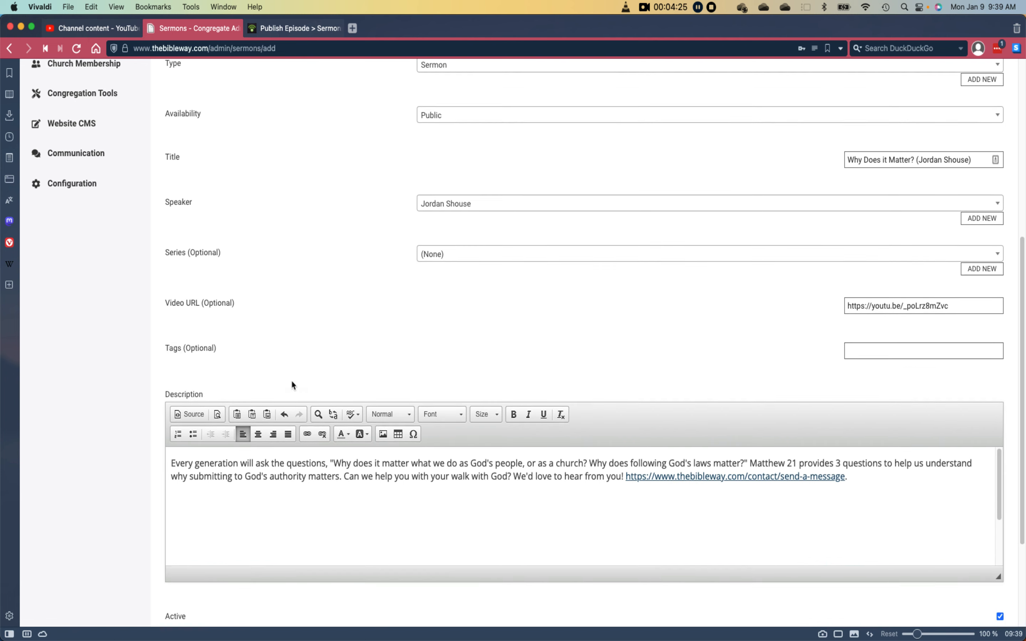
key(Return)
scroll(745, 322, up, 10)
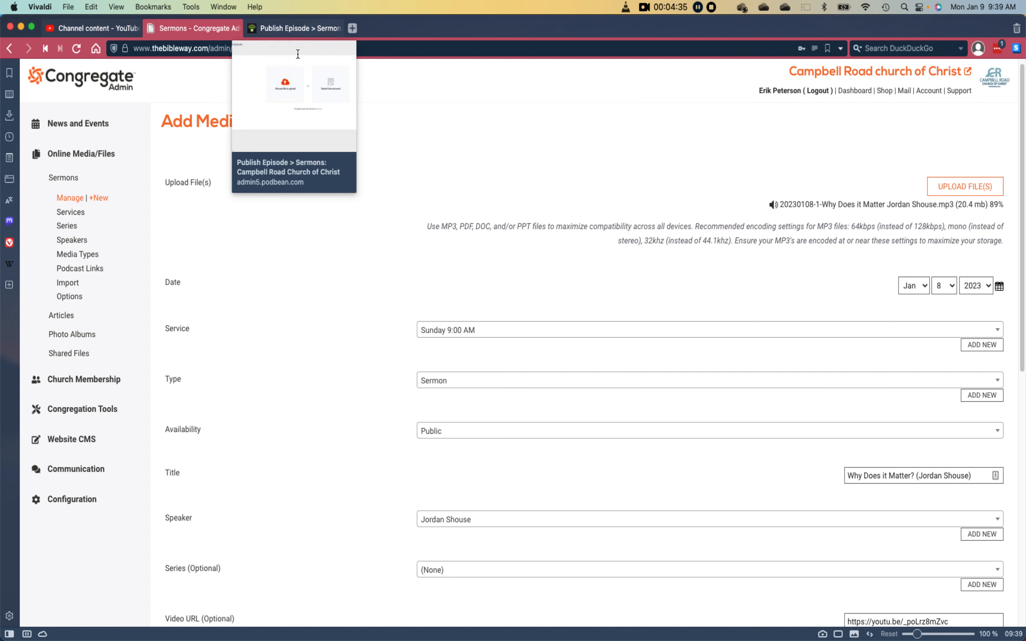
Step: Upload the 20230108-1 "Why Does it Matter" MP3 from Downloads to a new Podbean episode and accept the adjusted file name
click(270, 29)
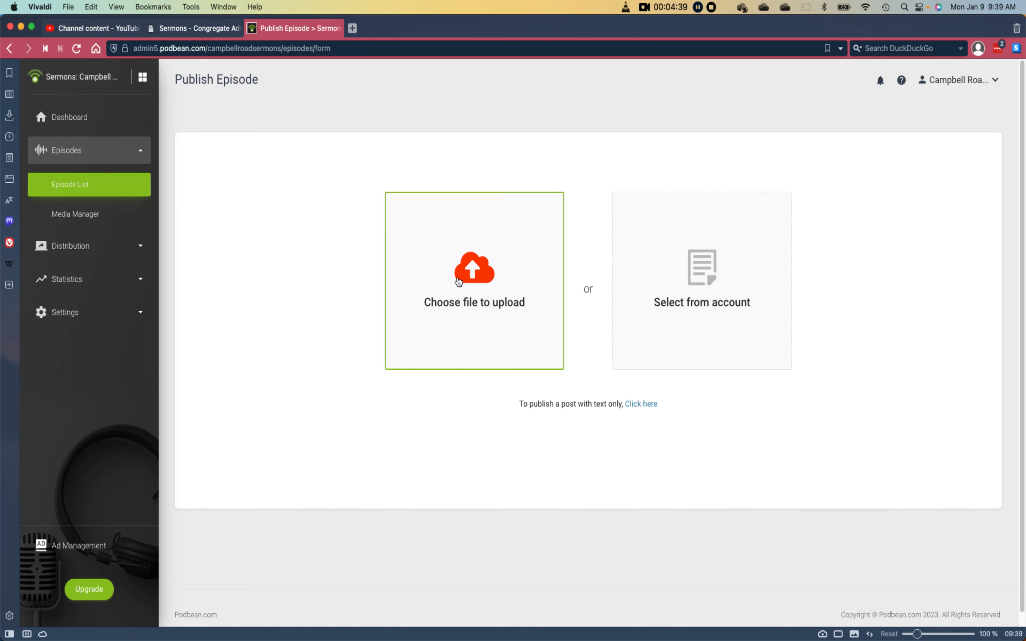
click(514, 308)
scroll(483, 335, down, 5)
scroll(475, 360, down, 10)
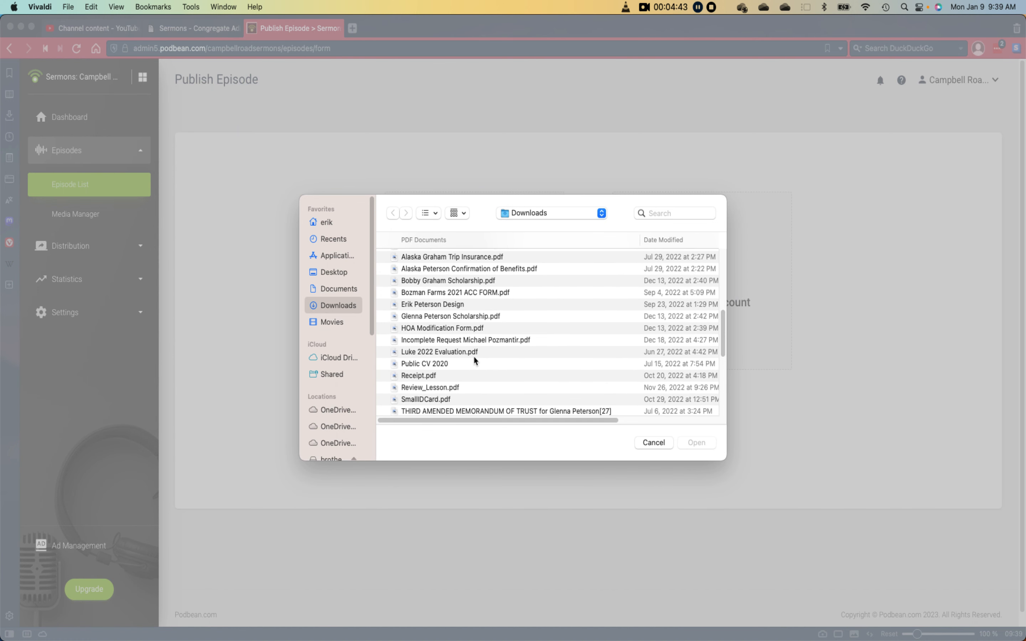
double_click(496, 352)
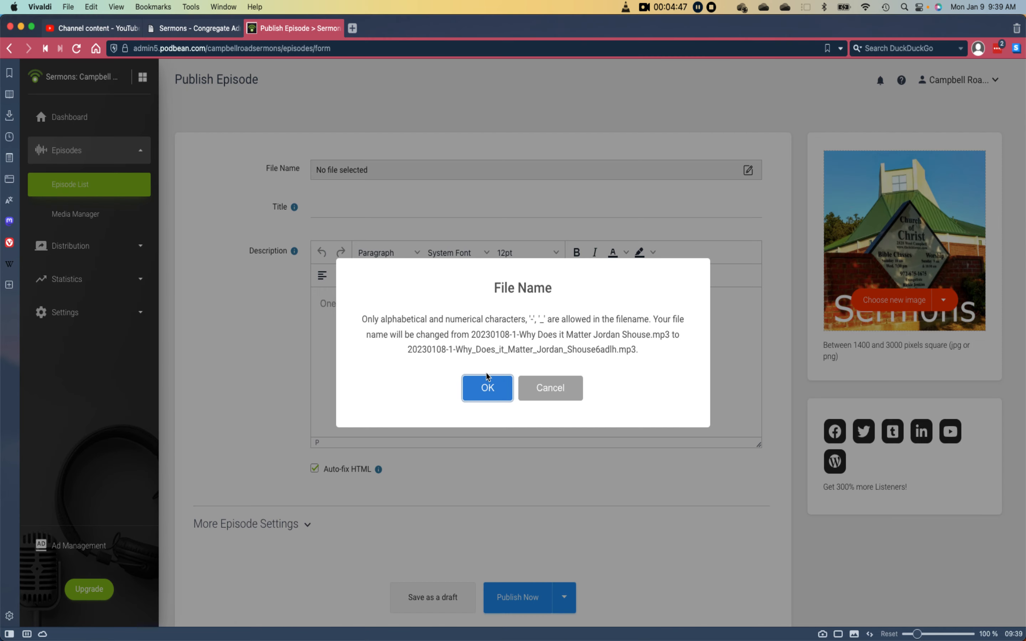
click(491, 381)
Step: Copy the video's title from YouTube Studio into the Title field of the Podbean episode
click(95, 29)
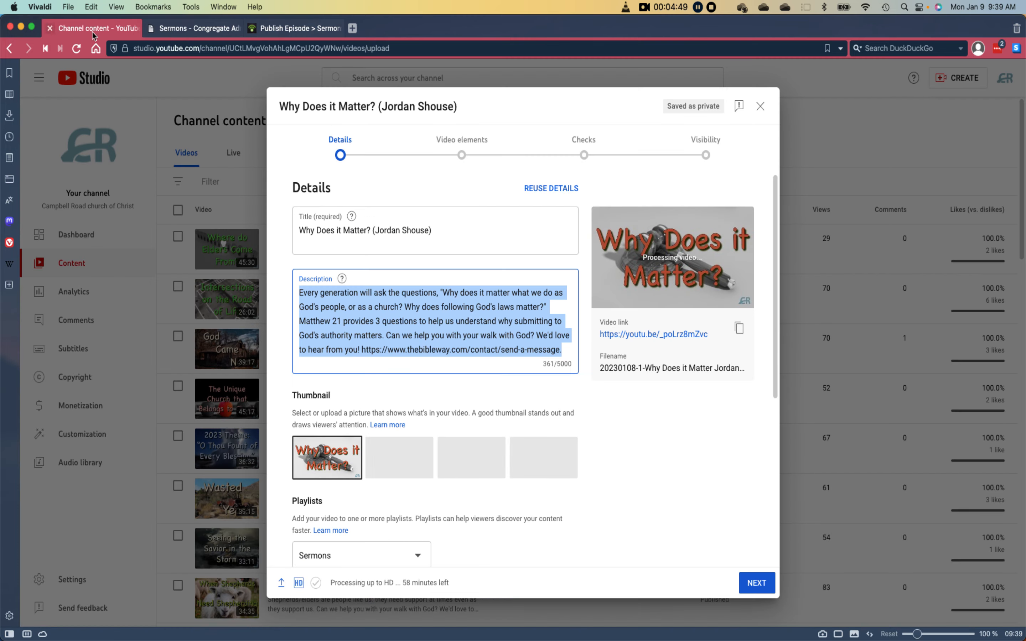
click(399, 231)
key(super+a)
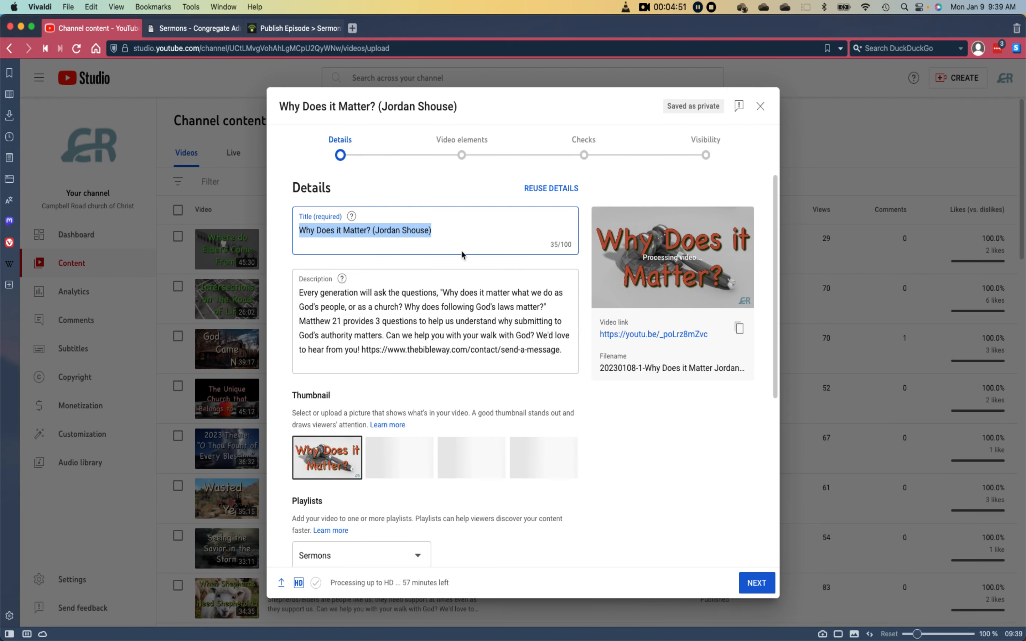
key(super+c)
click(297, 28)
click(403, 209)
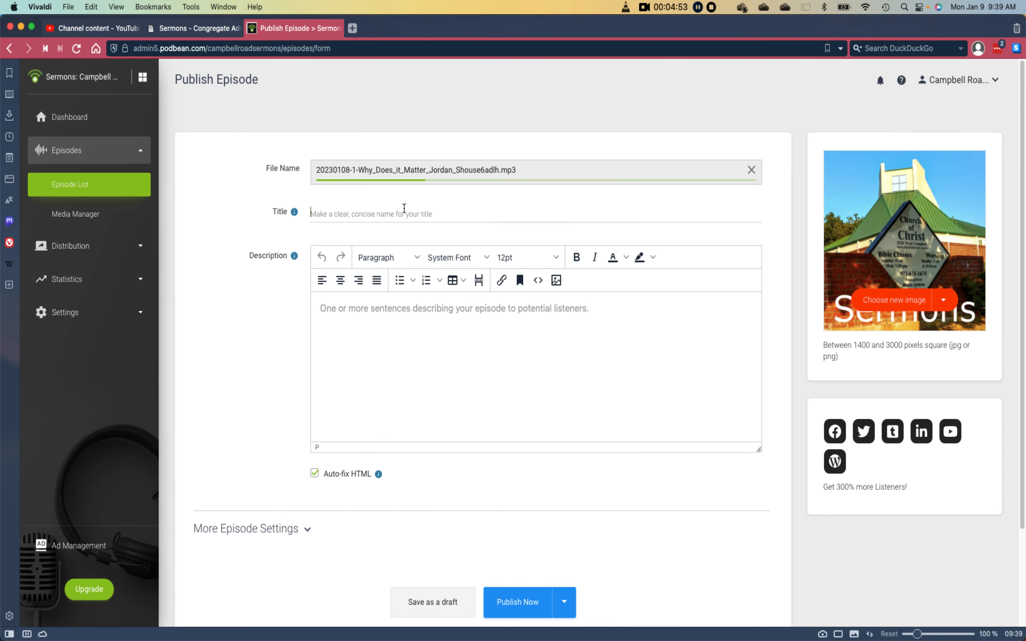
key(super+v)
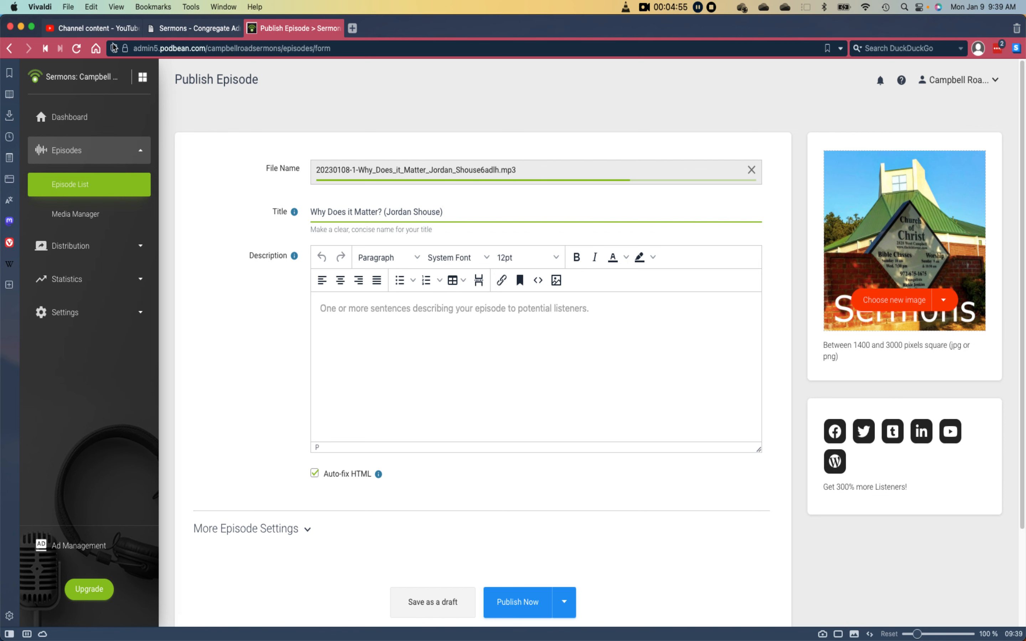
Step: Copy the video's full description from YouTube Studio into the Description field of the Podbean episode
click(93, 28)
click(504, 324)
key(super+a)
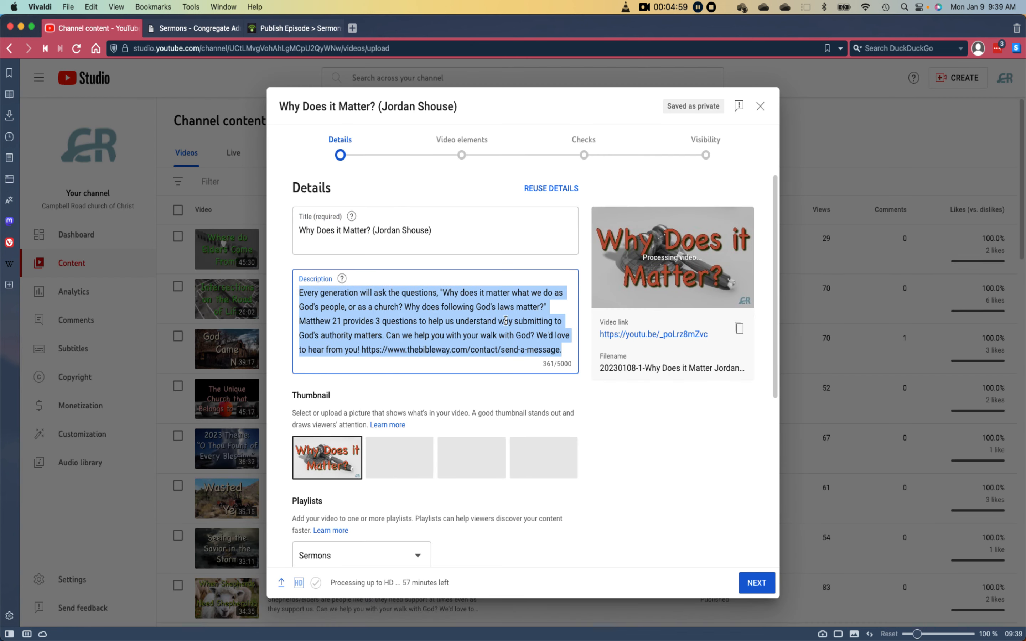
key(ctrl+Tab)
click(347, 350)
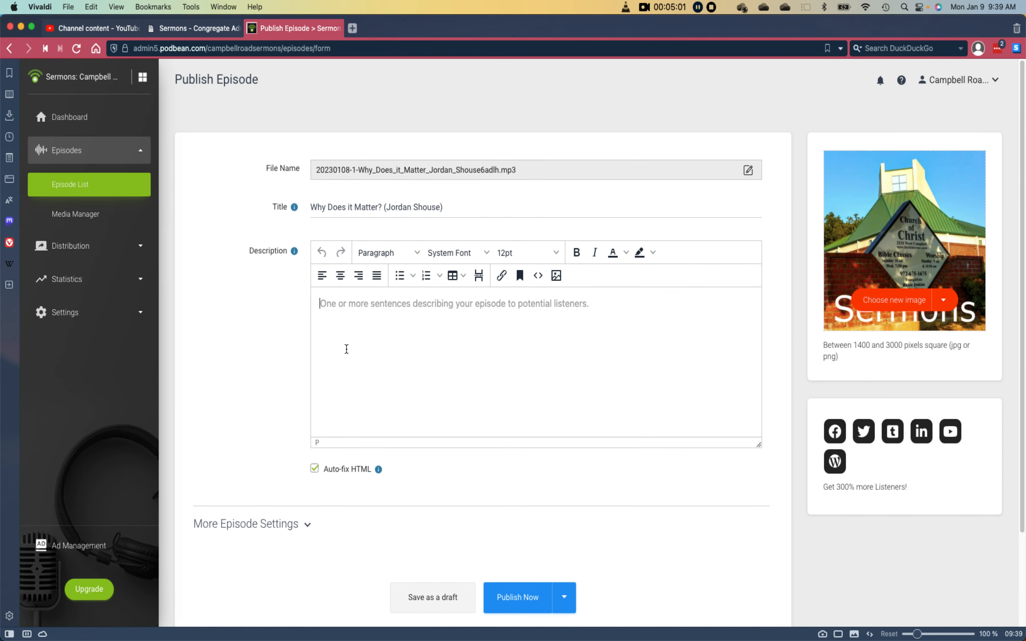
key(super+v)
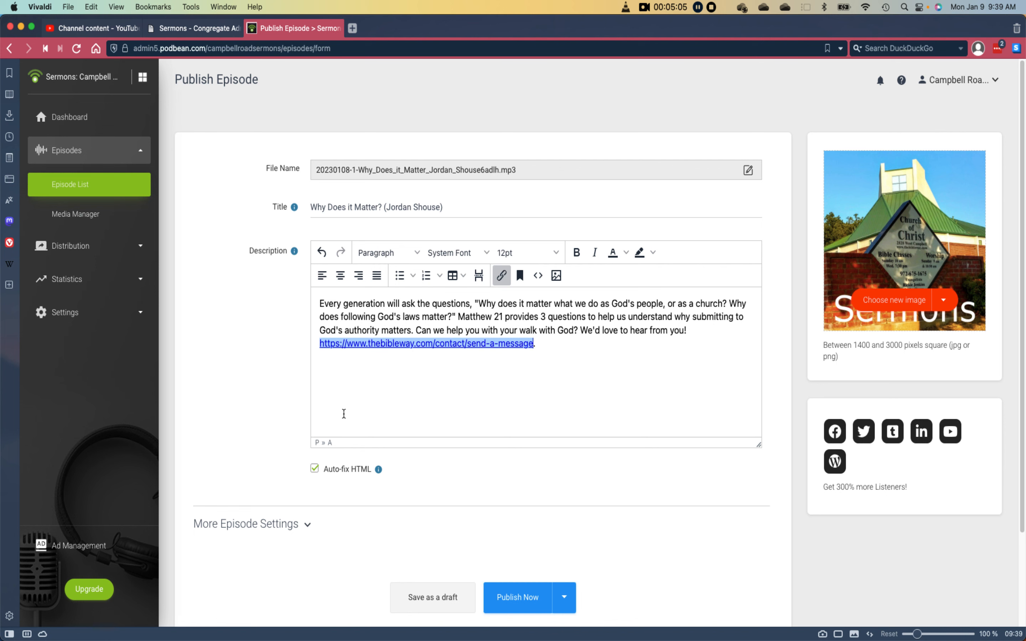
Step: Expand the additional episode settings and replace the Author value with the speaker's full name
click(286, 519)
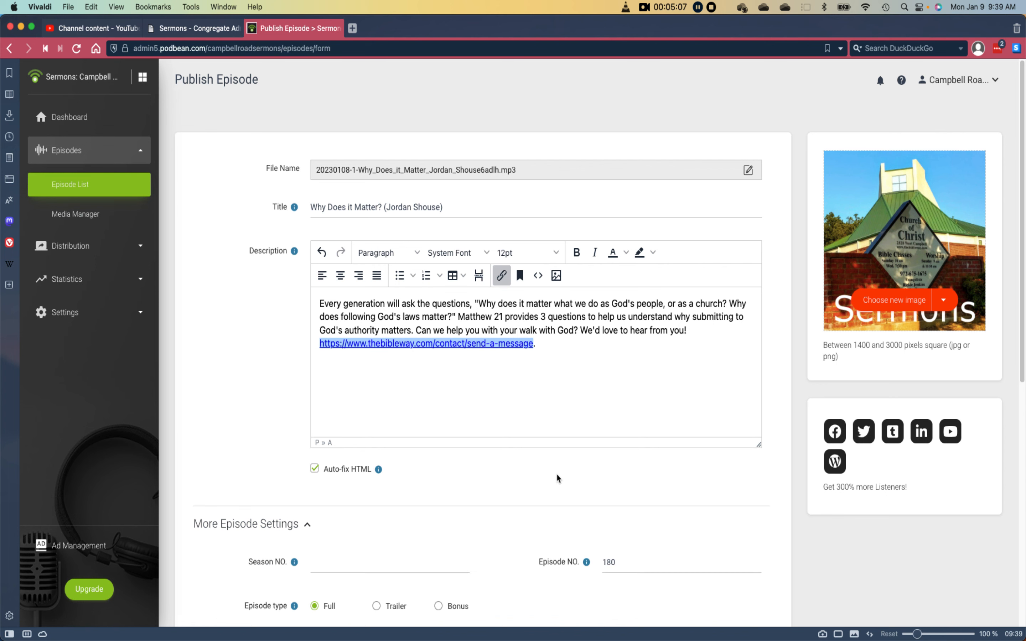
scroll(552, 479, down, 10)
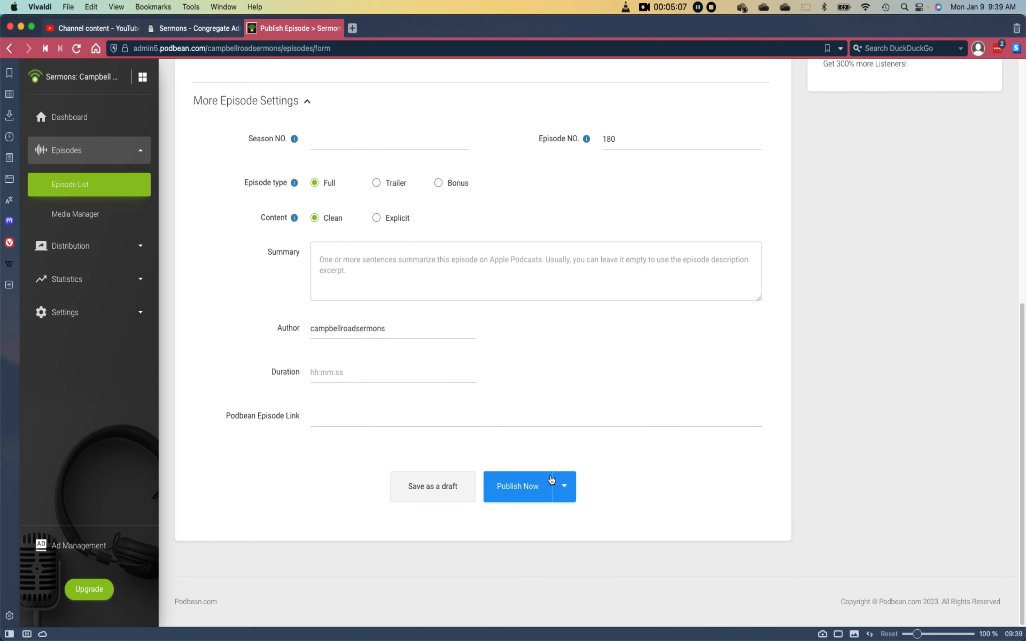
double_click(353, 331)
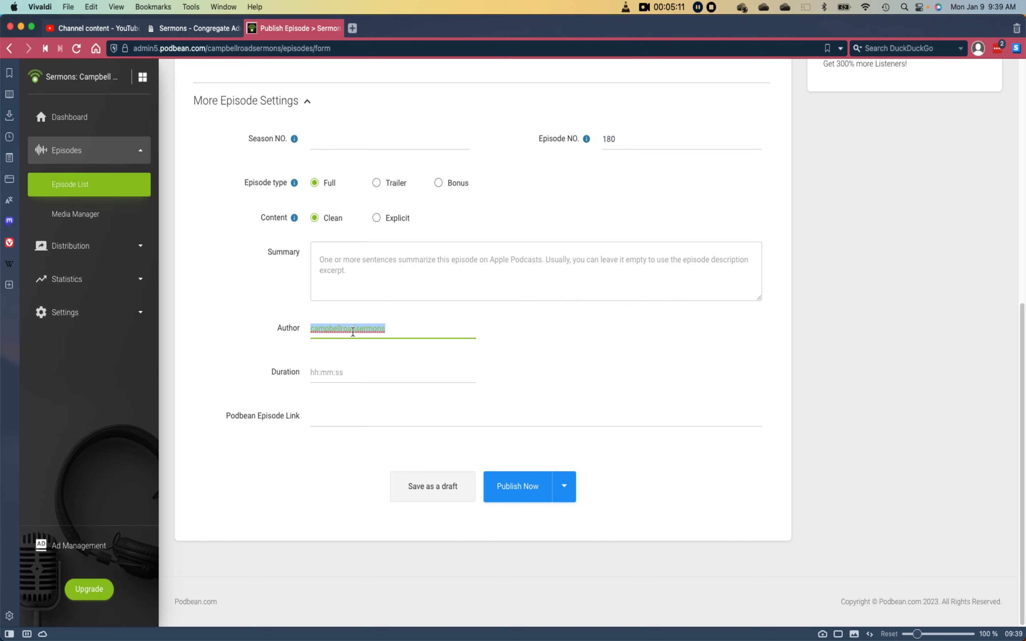
text(Jopr)
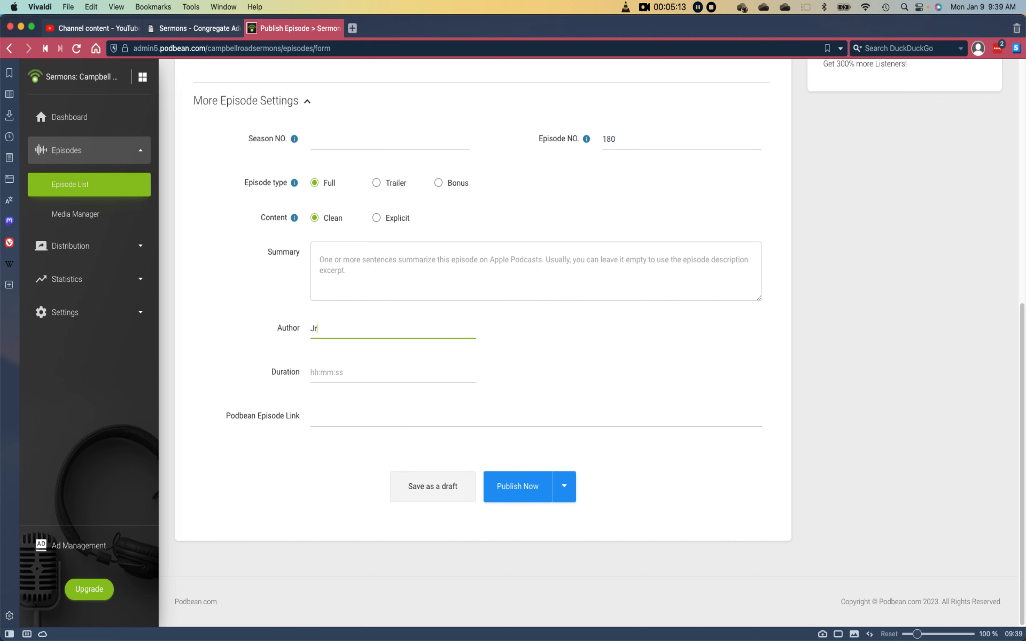
key(BackSpace)
text(r)
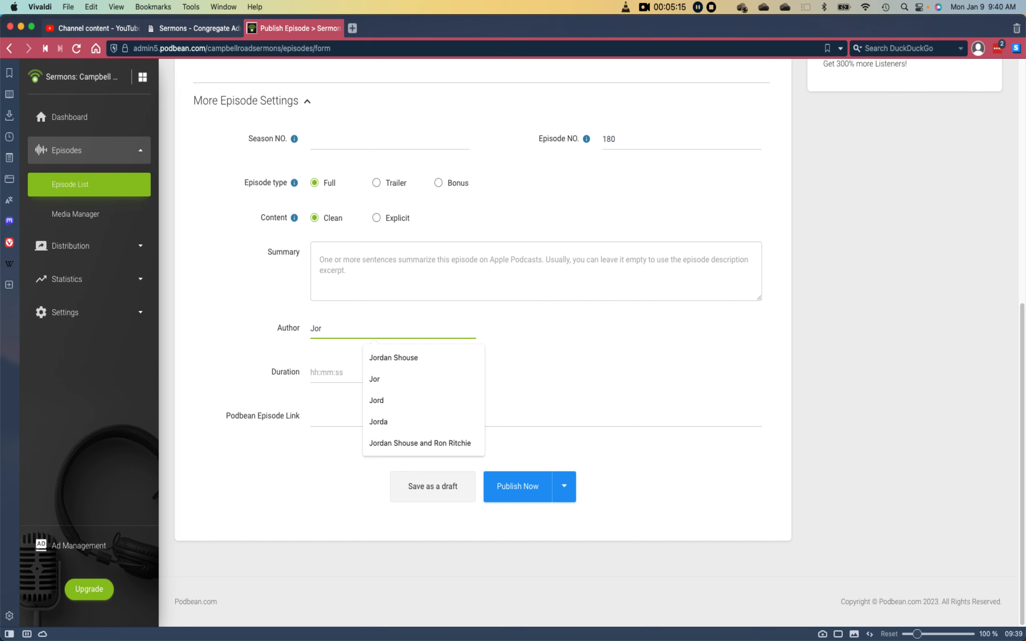
key(Down)
key(Return)
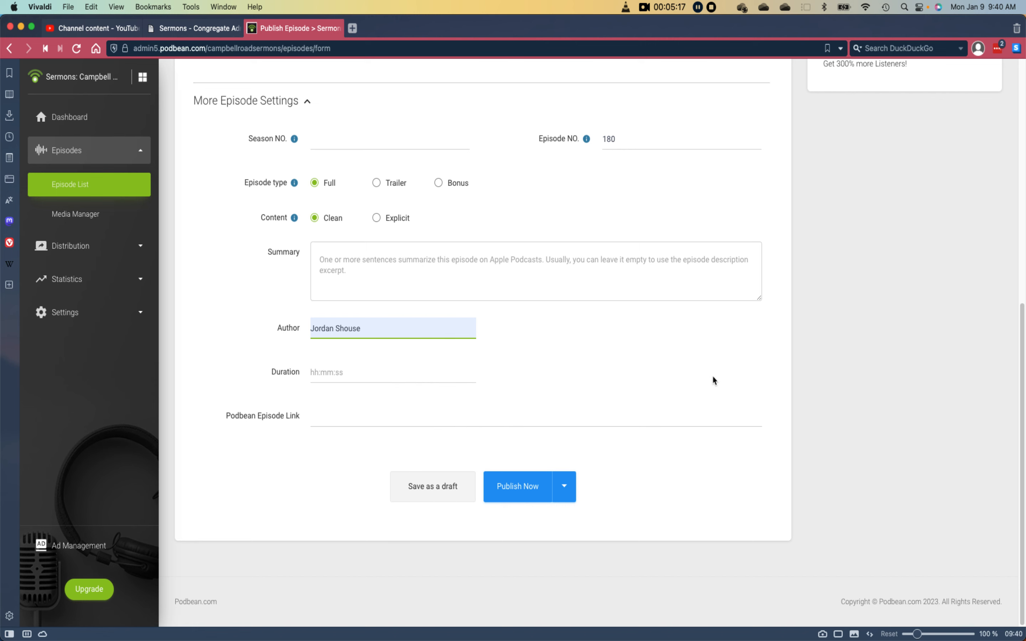
Step: Review the completed Podbean episode details and publish the episode immediately
scroll(714, 381, up, 10)
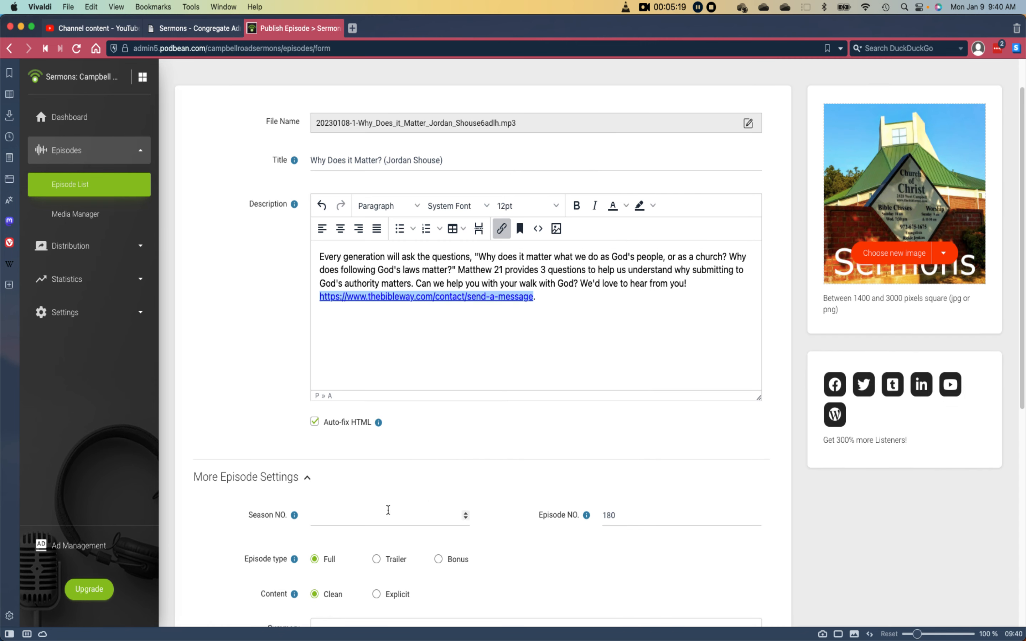
scroll(388, 510, up, 2)
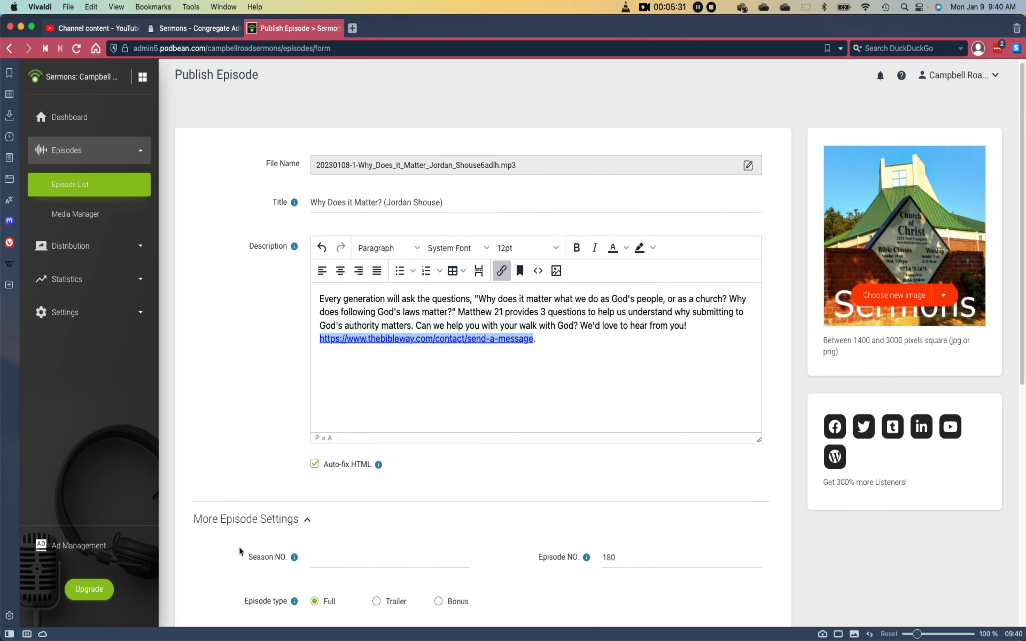
scroll(239, 546, down, 10)
click(523, 489)
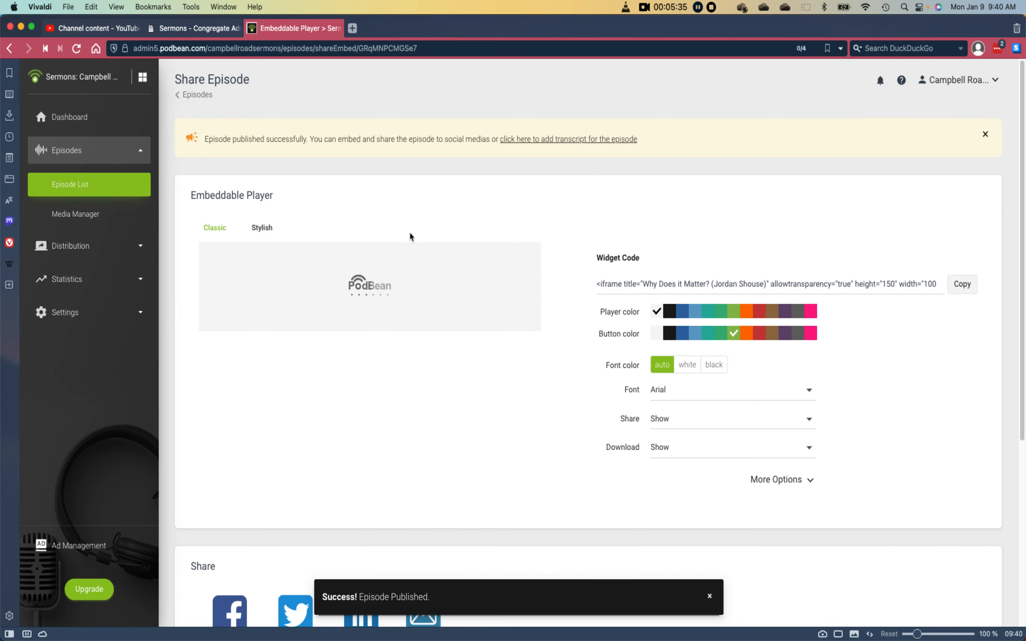
Step: Return to the Congregate sermon entry and add it to the website with its uploaded MP3
click(199, 28)
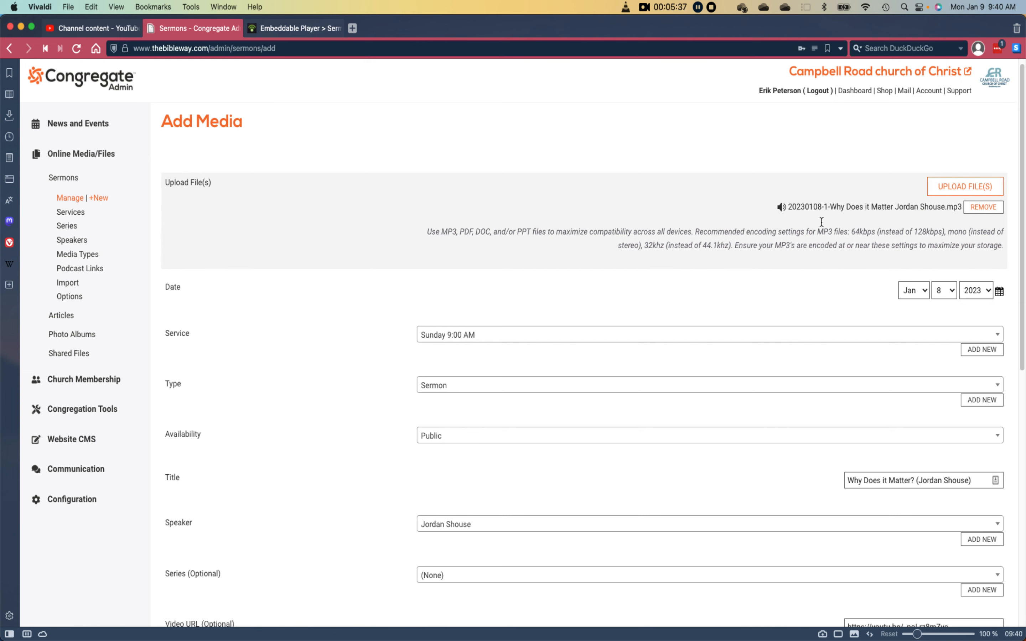
scroll(359, 483, down, 10)
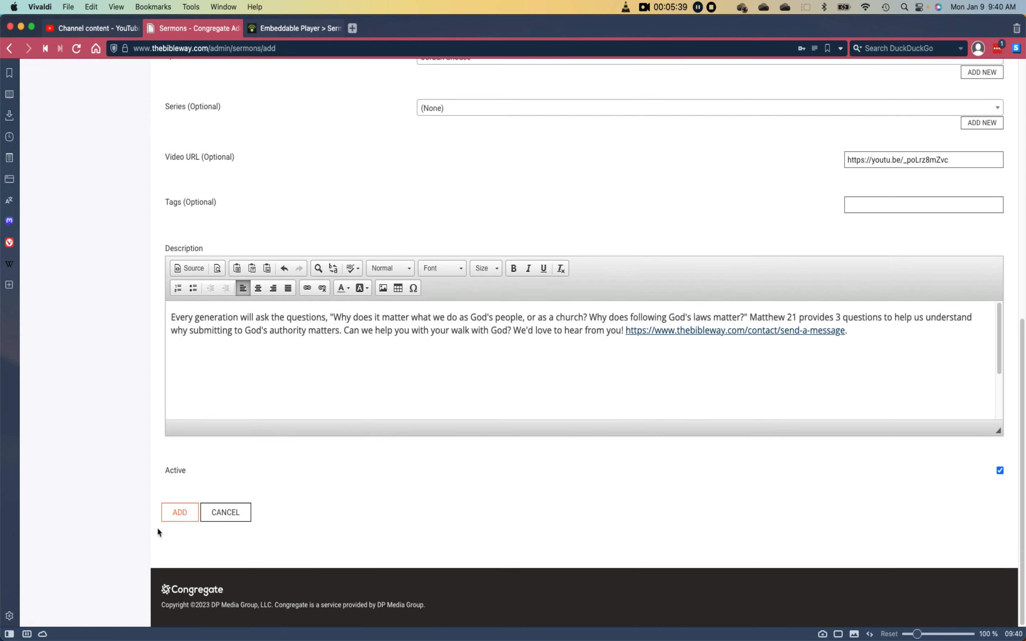
click(173, 514)
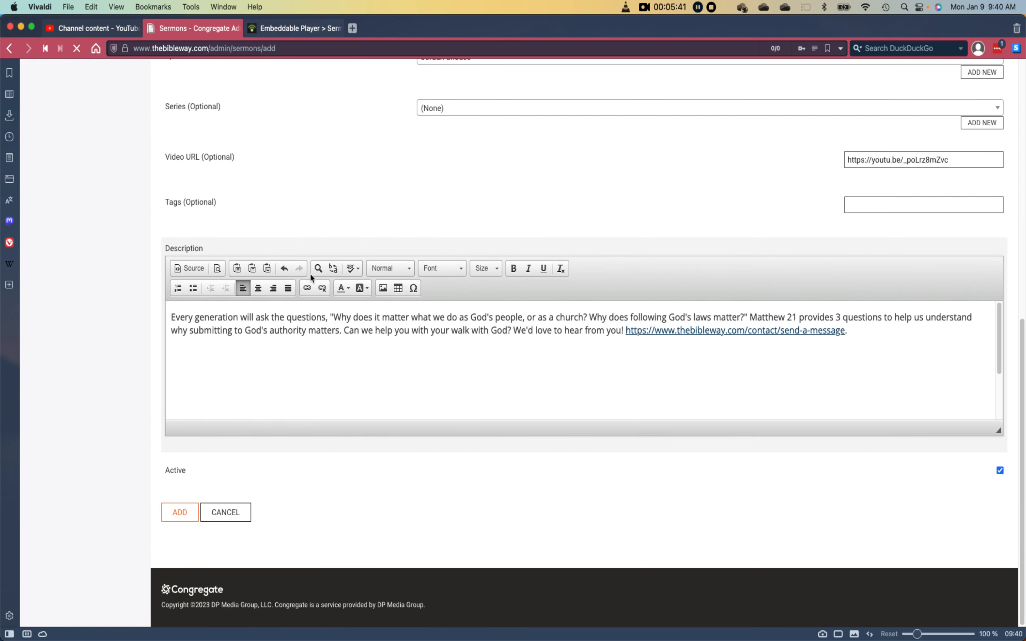
Step: Switch to FileZilla and upload the 20230108-1 "Why Does it Matter" MP4 from the refreshed Downloads listing to the server's Sermons/2023 folder
key(super+space)
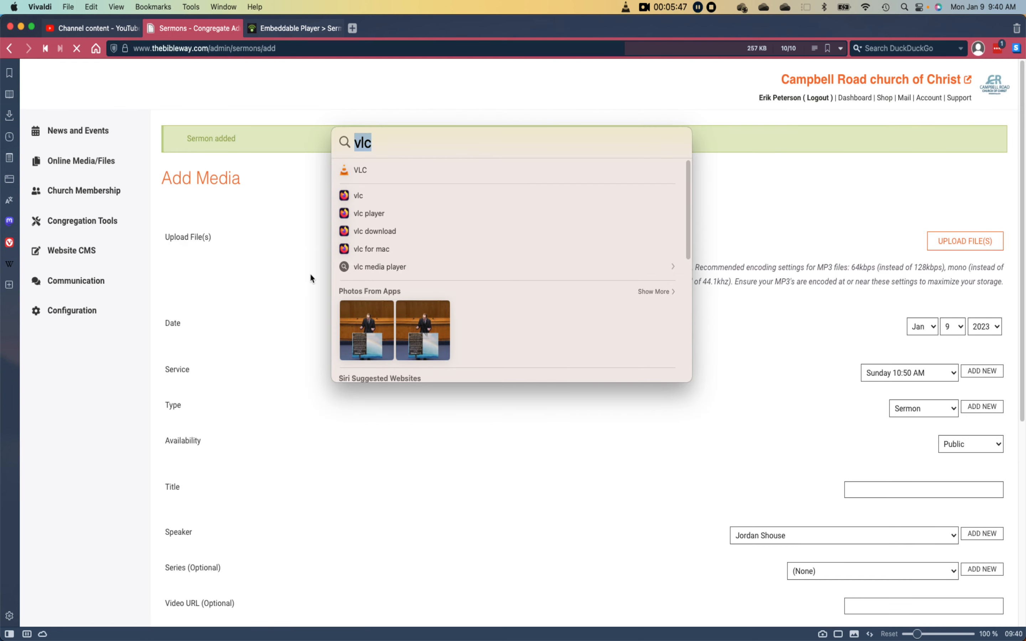
text(fil)
key(Return)
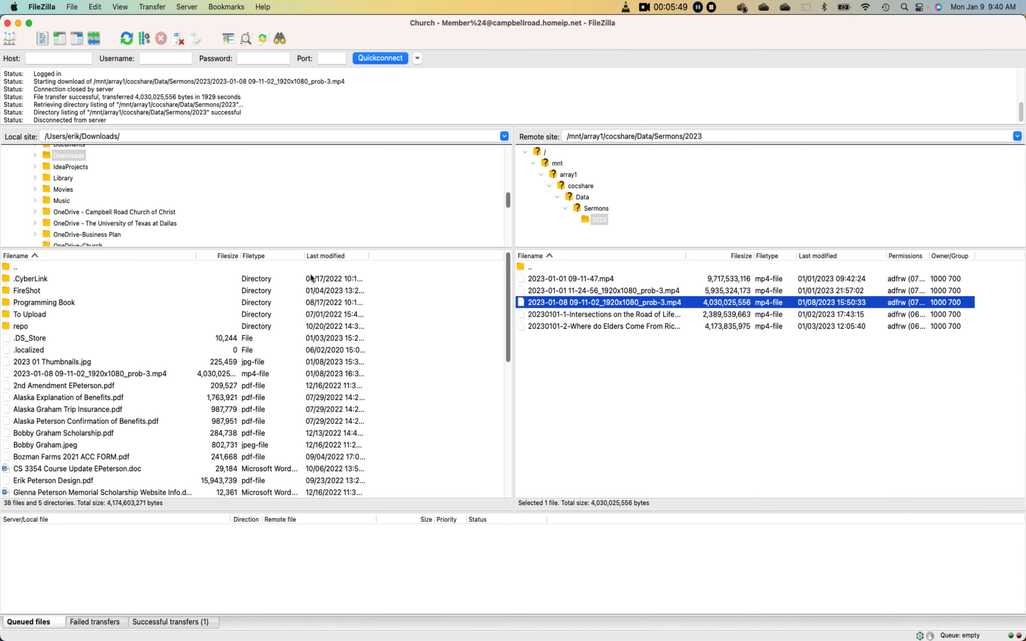
right_click(144, 353)
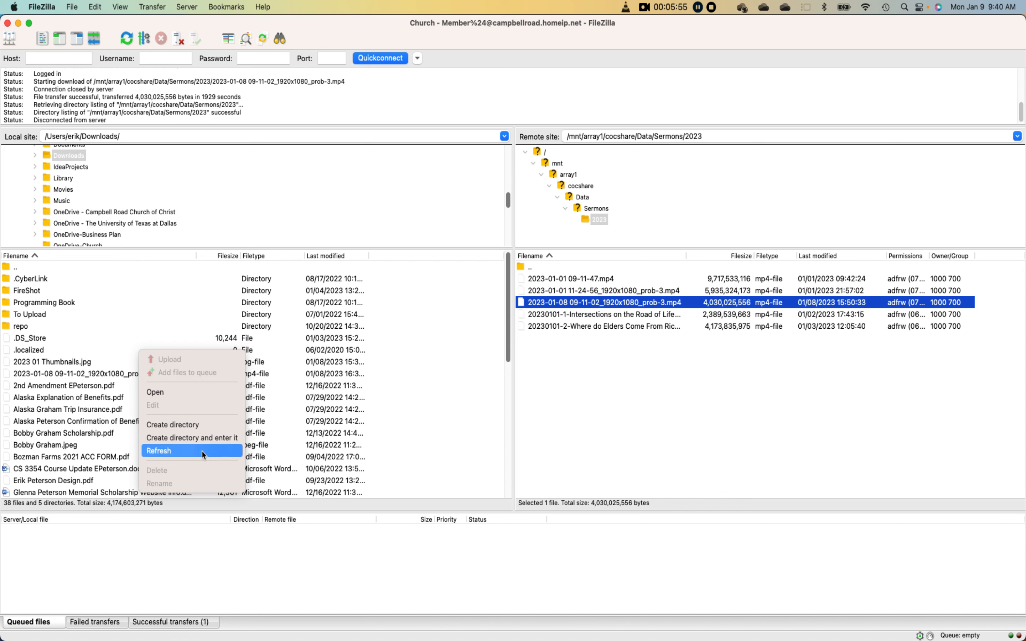
click(177, 453)
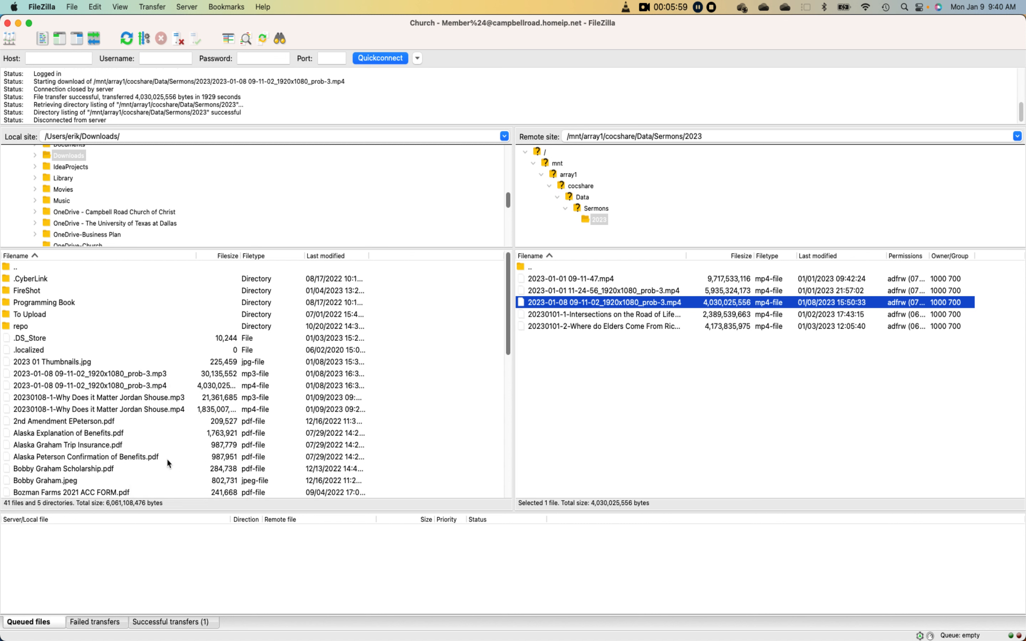
double_click(91, 410)
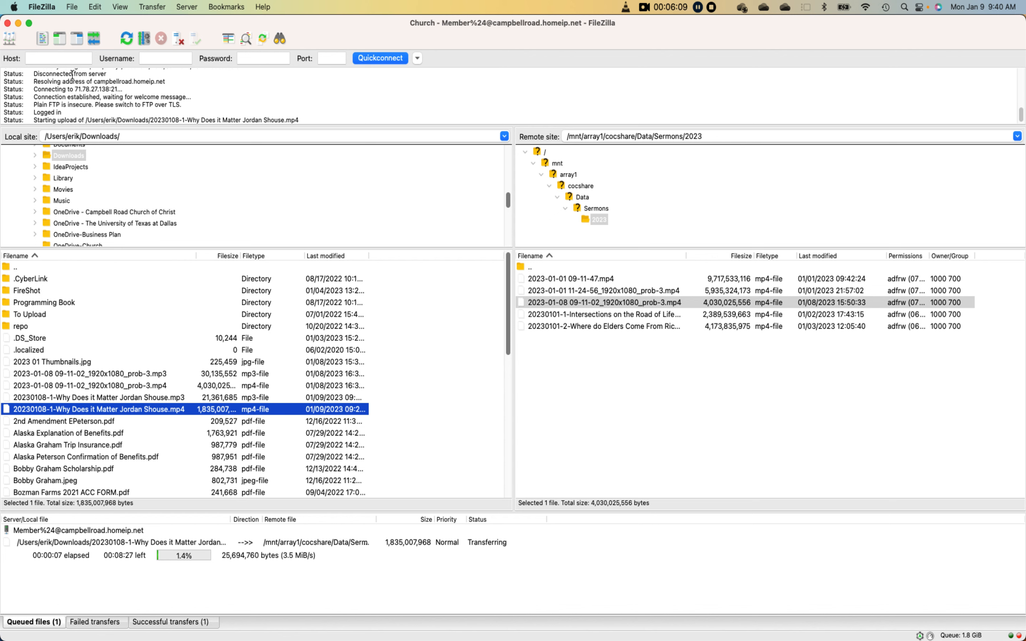
Step: Check the default local and remote directories of the Church site in the Site Manager without changing them
click(14, 39)
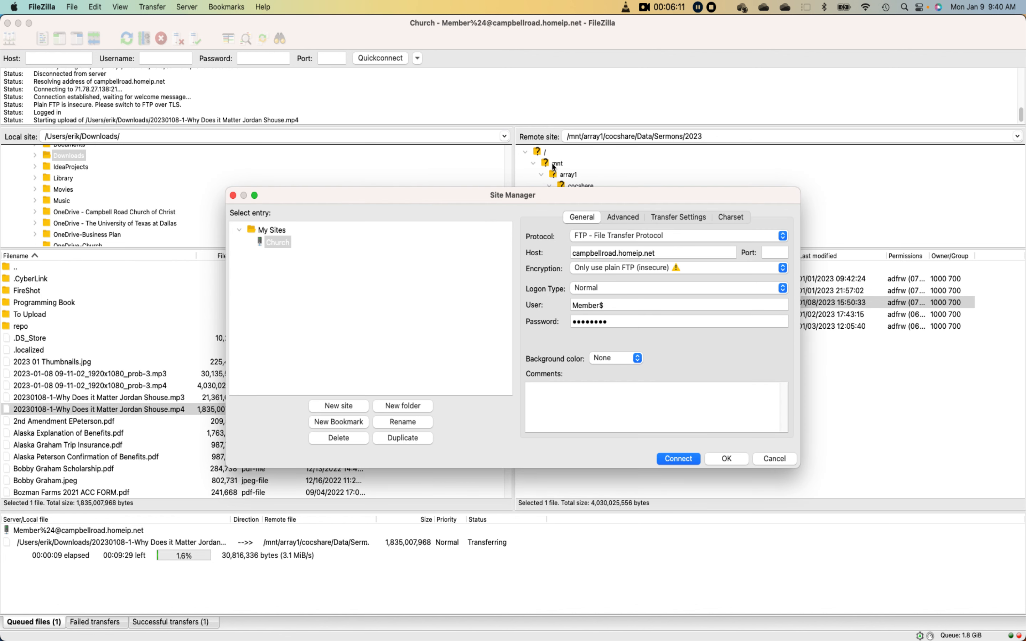
click(621, 216)
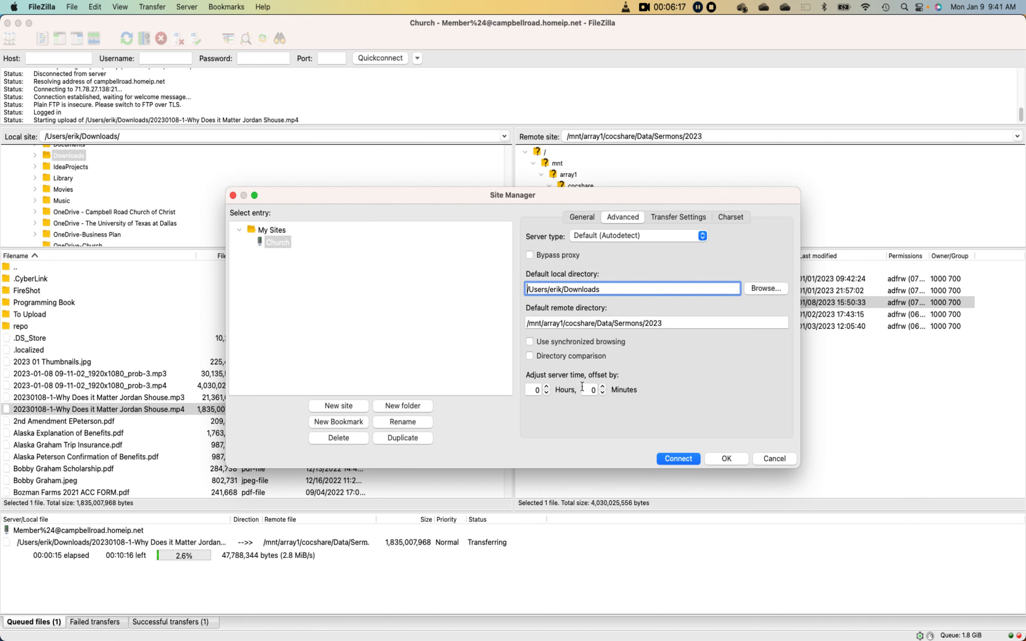
click(706, 321)
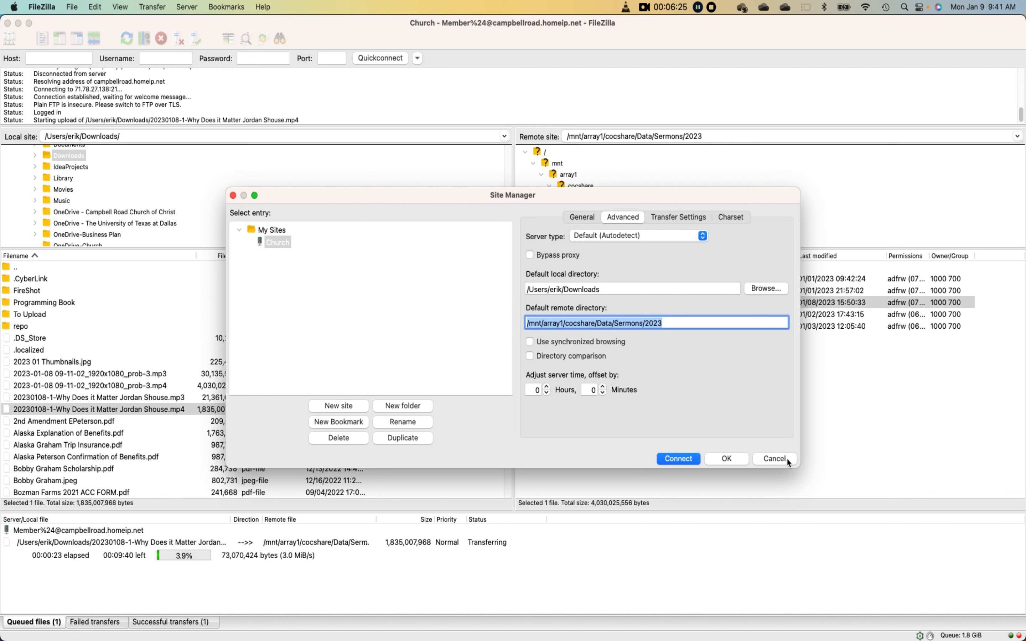
click(774, 458)
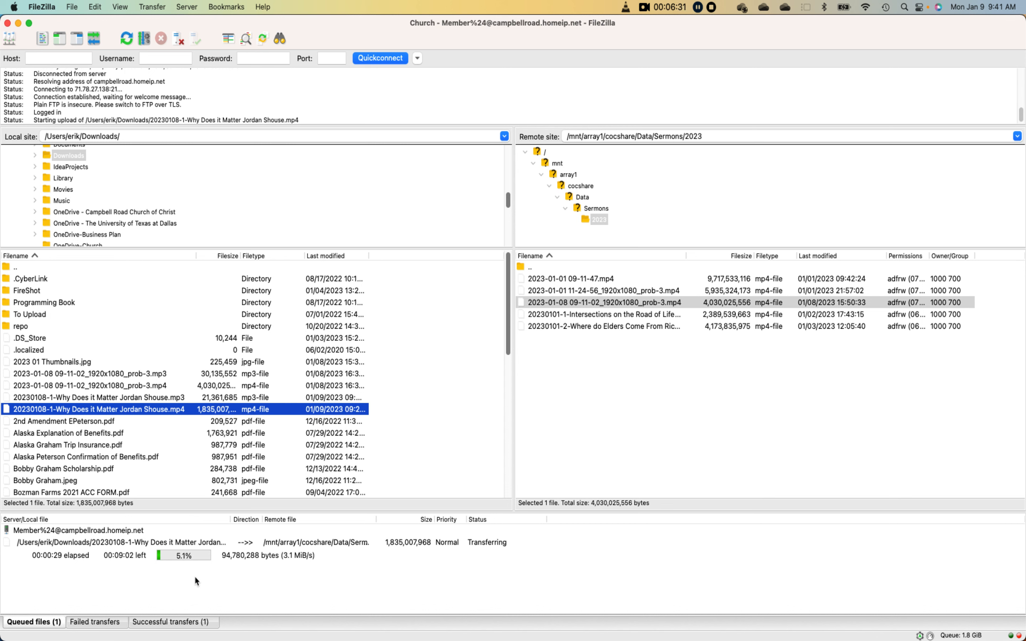
Step: Switch to the YouTube Studio upload in Vivaldi and advance the "Why Does it Matter?" video through to its visibility settings
mouse_move(424, 638)
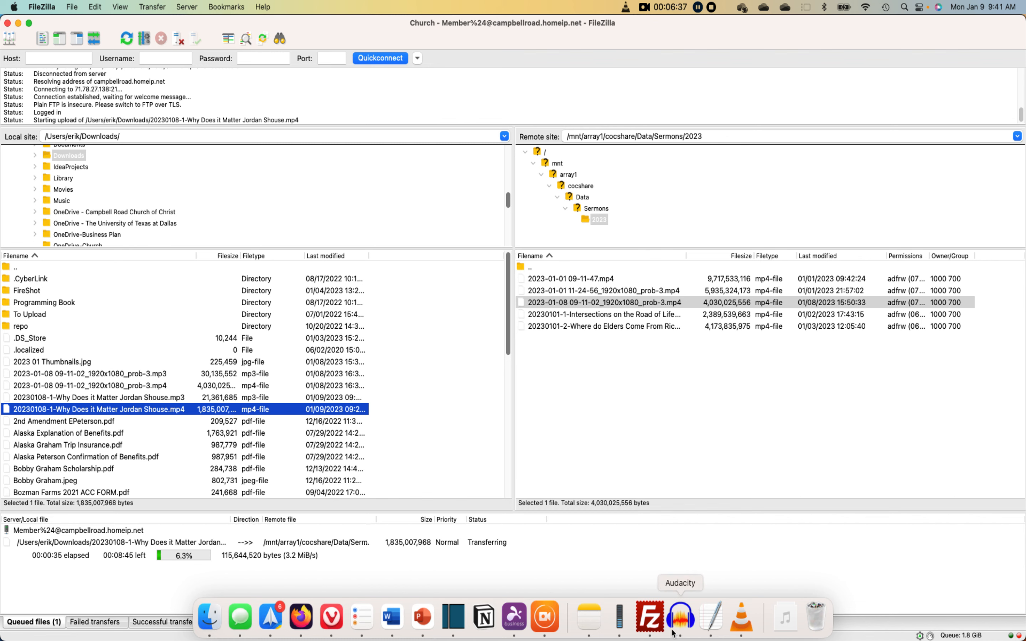
click(332, 617)
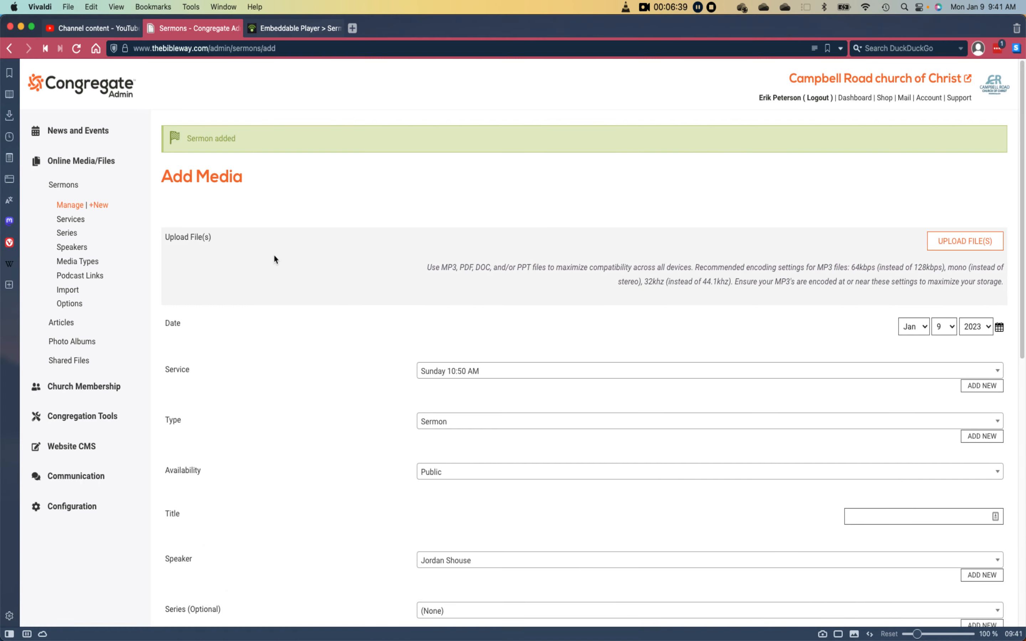
click(77, 30)
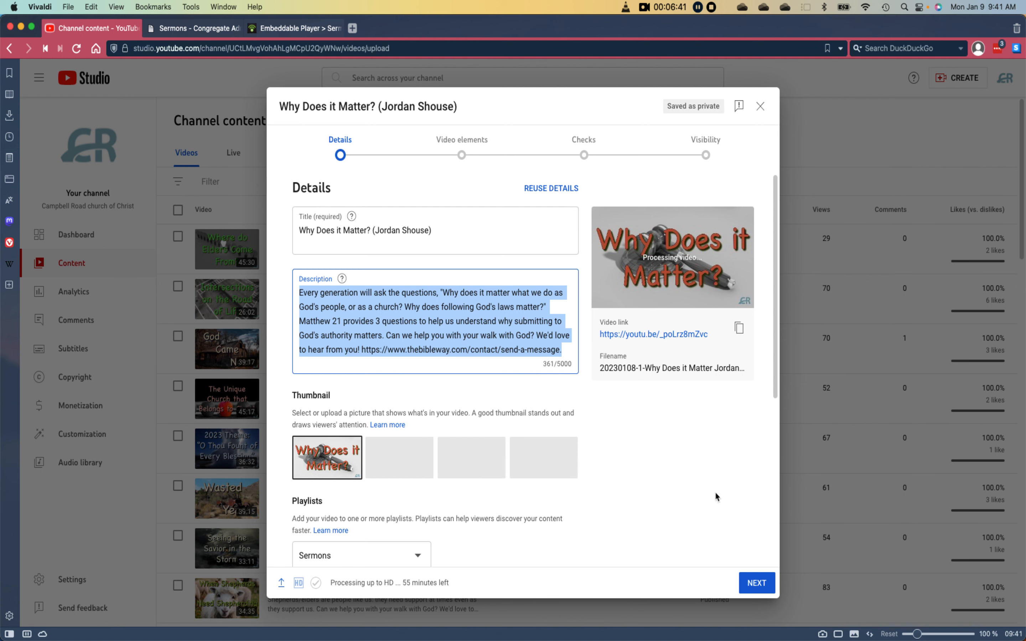
scroll(716, 496, down, 5)
click(757, 583)
click(757, 584)
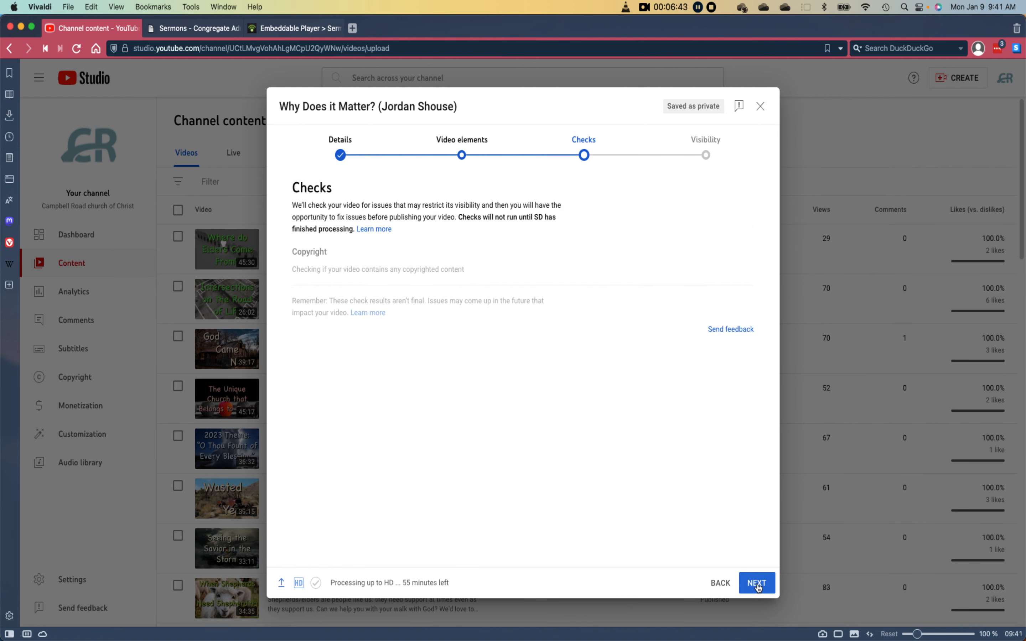
click(757, 583)
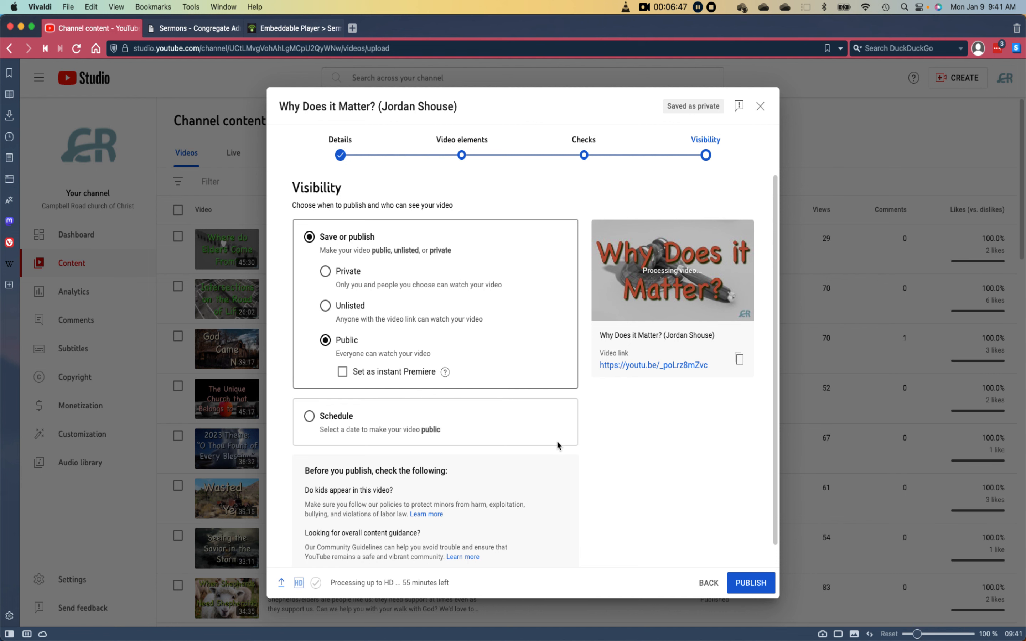
scroll(559, 446, down, 1)
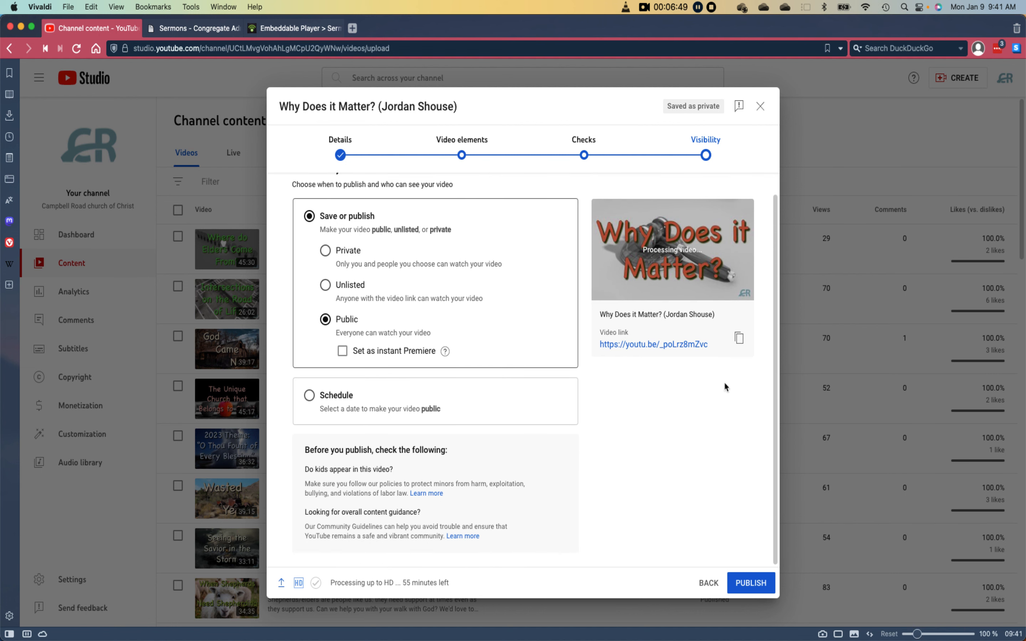
Step: Go back to the video's details and check the playlist and made-for-kids audience settings
click(709, 584)
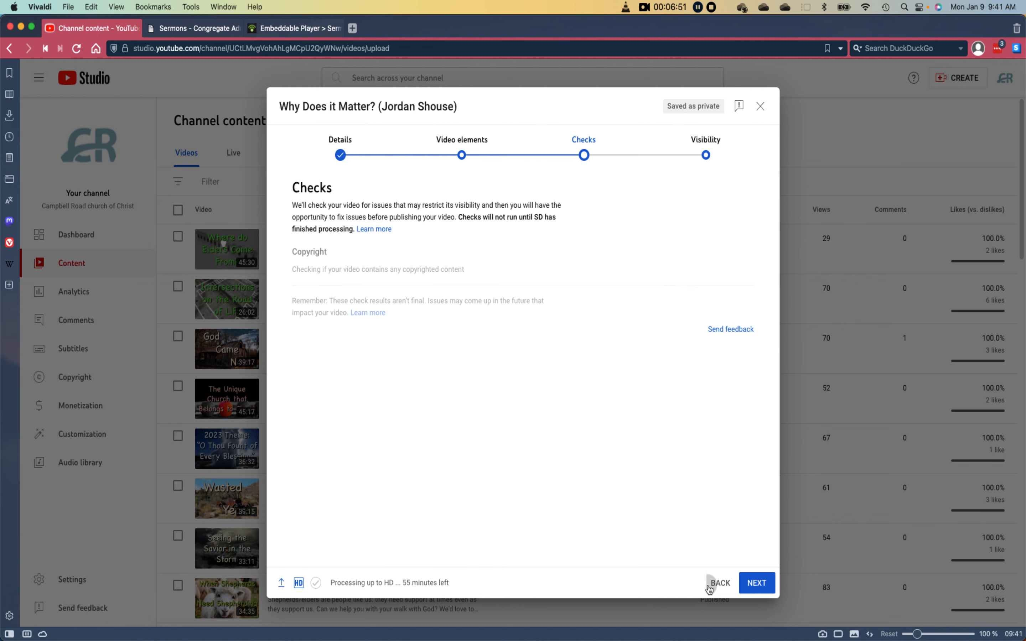
click(709, 584)
click(709, 584)
scroll(662, 494, down, 5)
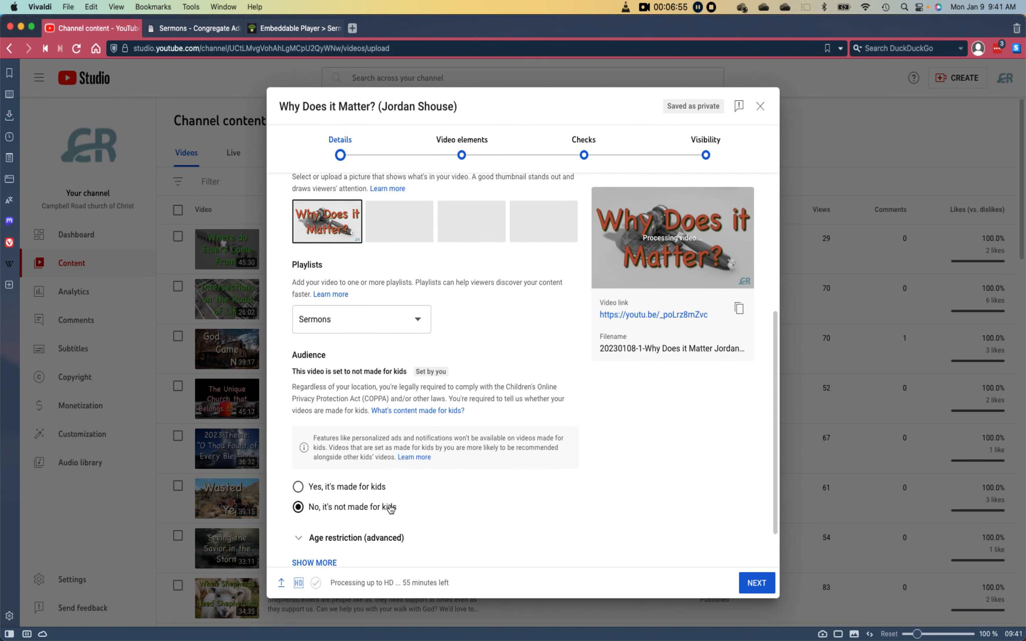
scroll(409, 538, down, 2)
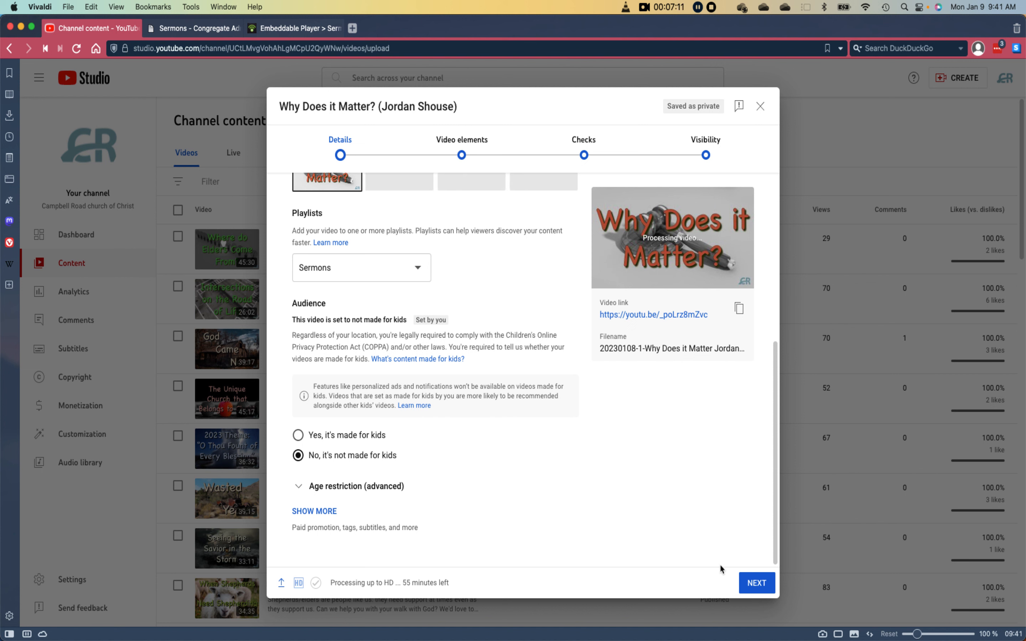
Step: Proceed through the remaining upload stages, publish the video with Public visibility, and dismiss the sharing dialog
click(751, 586)
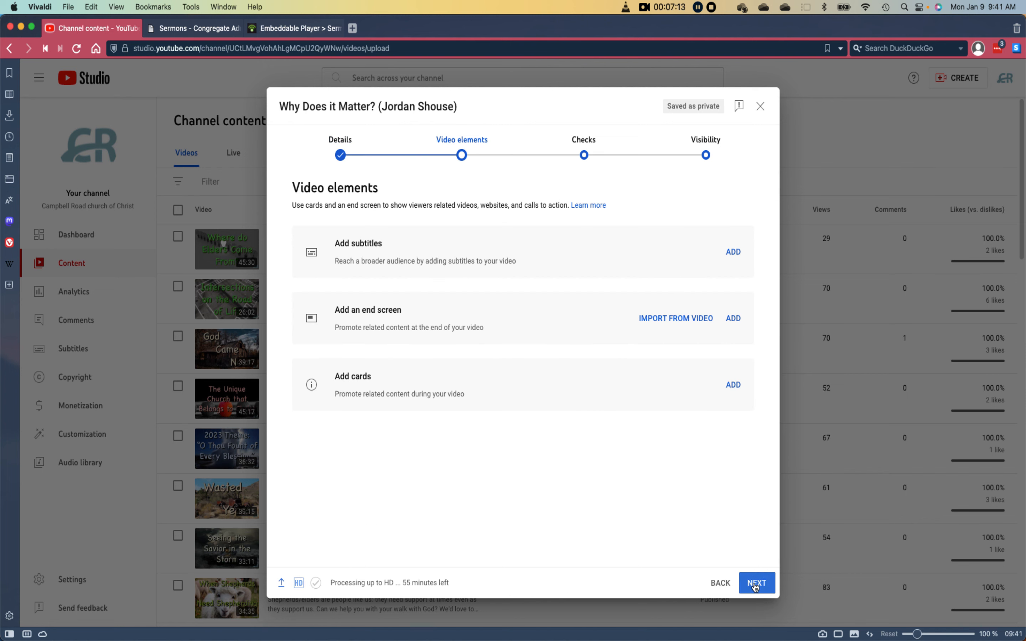
click(753, 587)
click(756, 587)
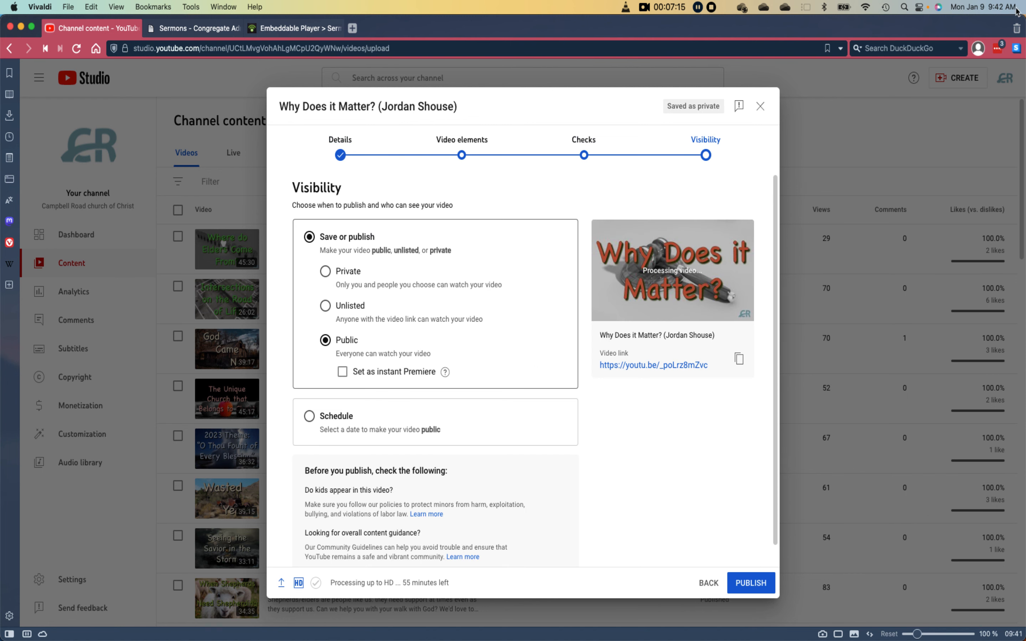
click(745, 577)
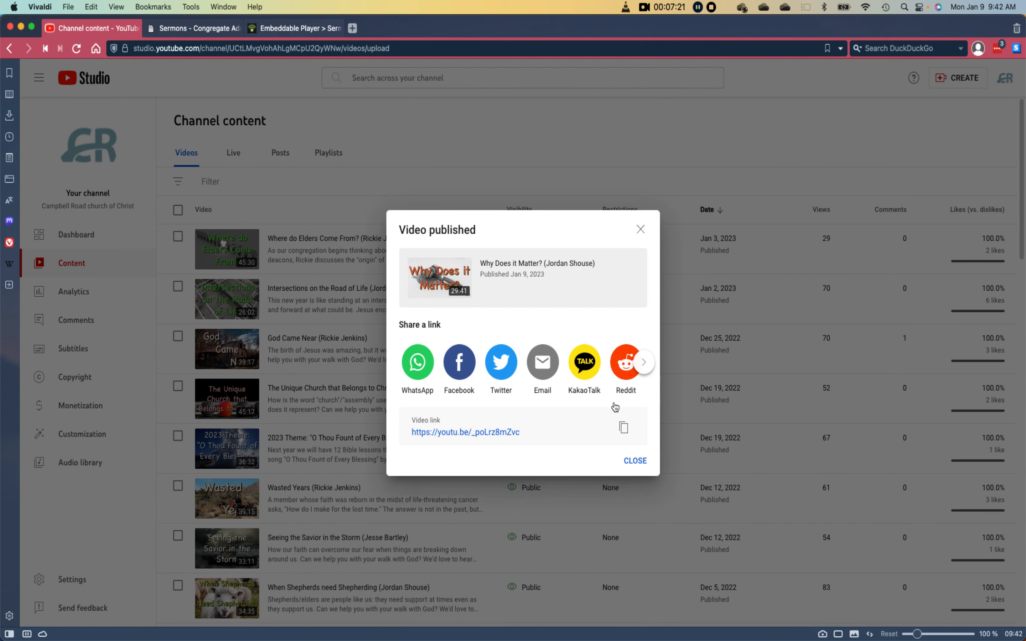
click(634, 465)
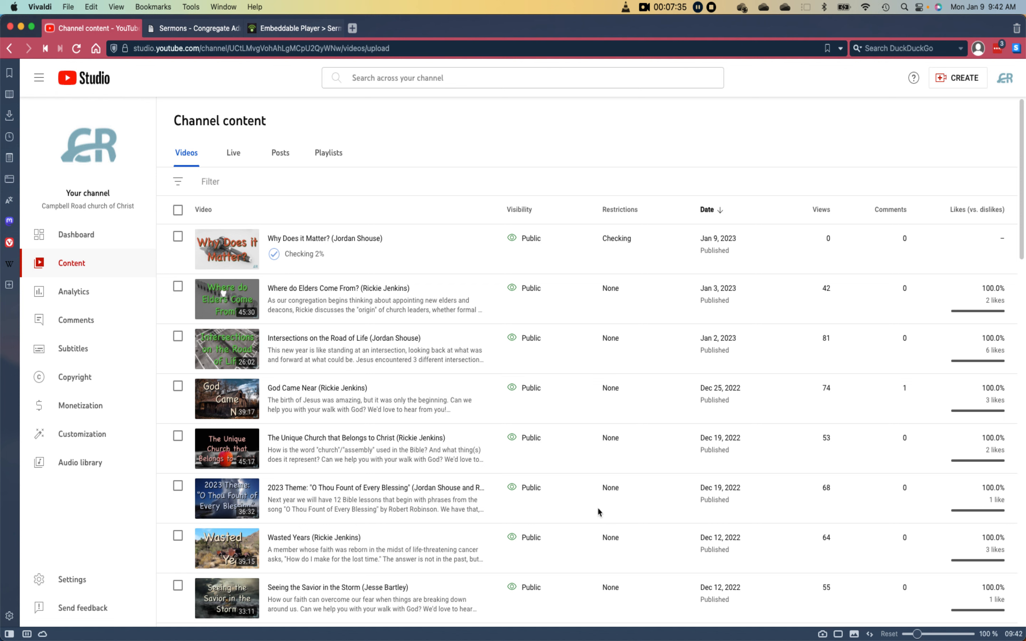
mouse_move(620, 637)
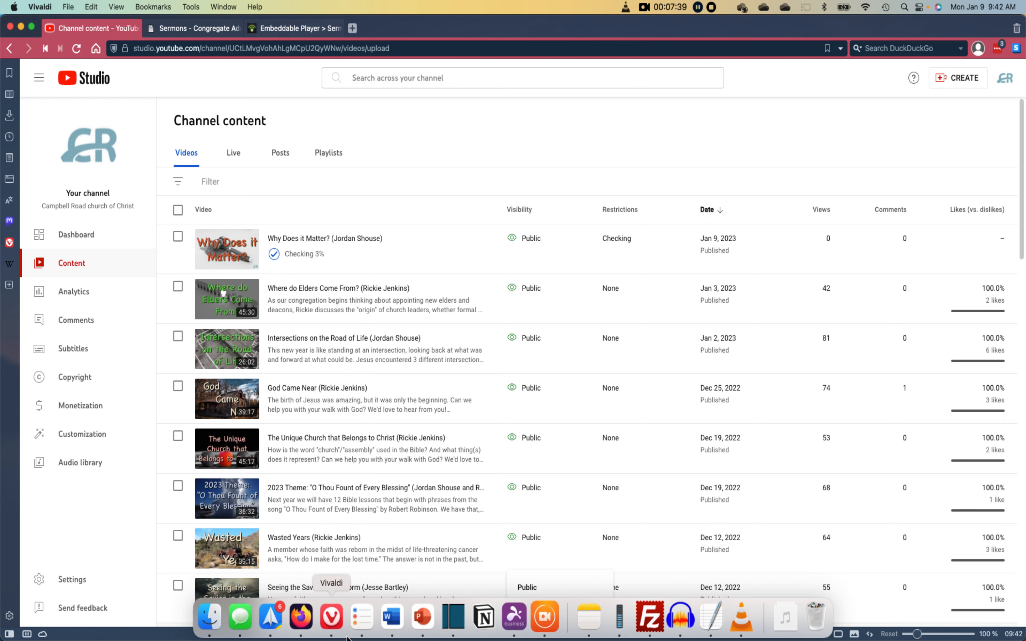
click(543, 626)
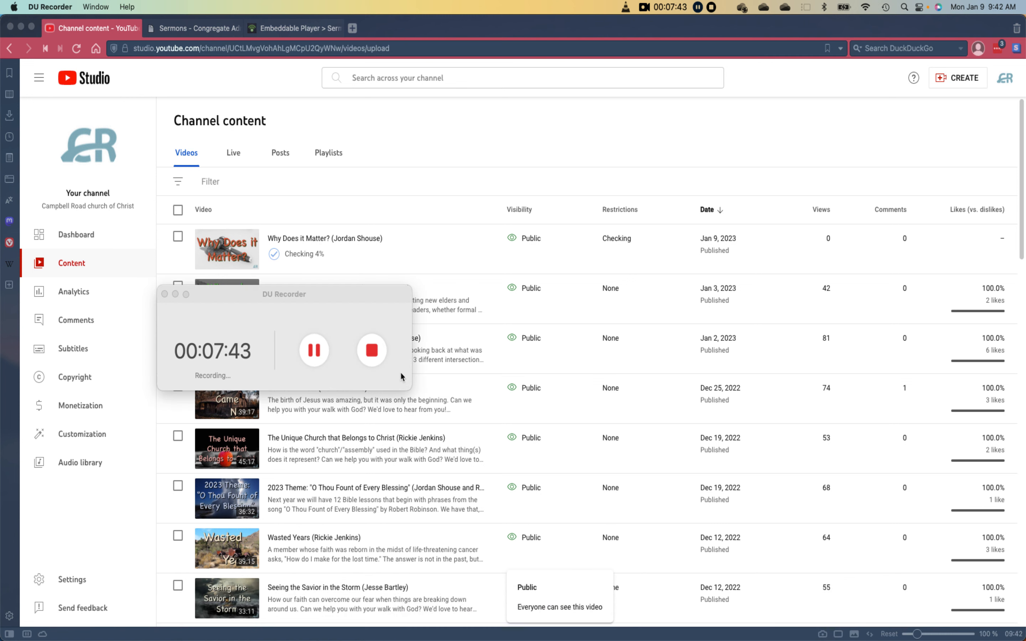